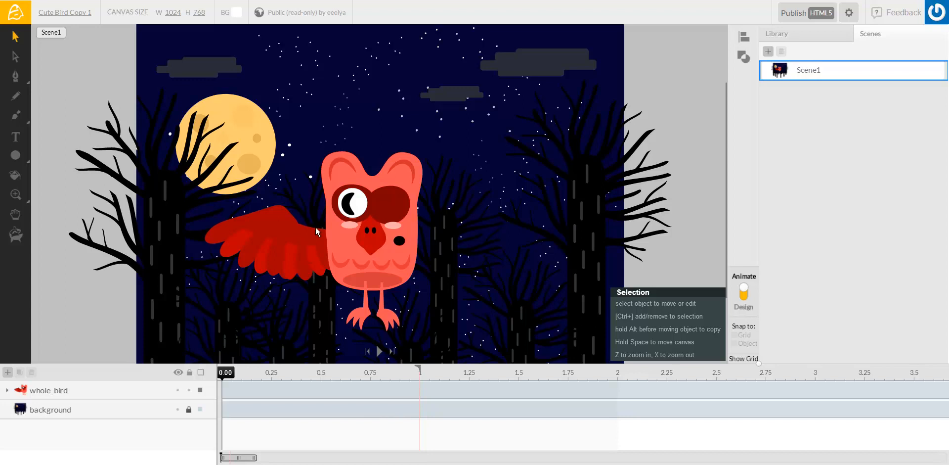
- Select the bird's wing on the canvas, deselect it and select it again to examine its bounds
left_click(346, 225)
left_click(295, 253)
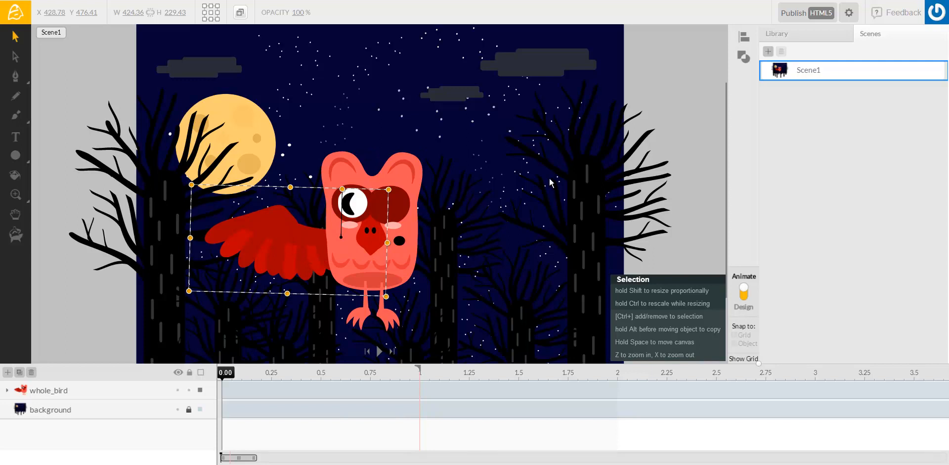
left_click(673, 125)
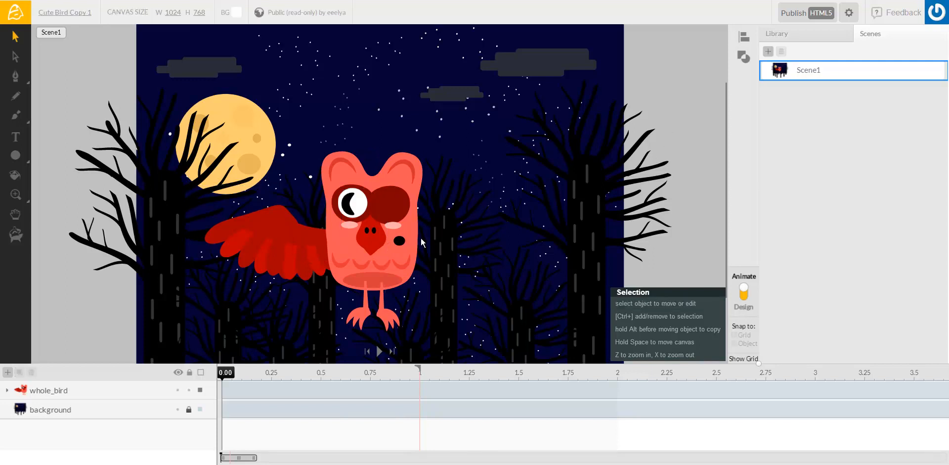
left_click(305, 245)
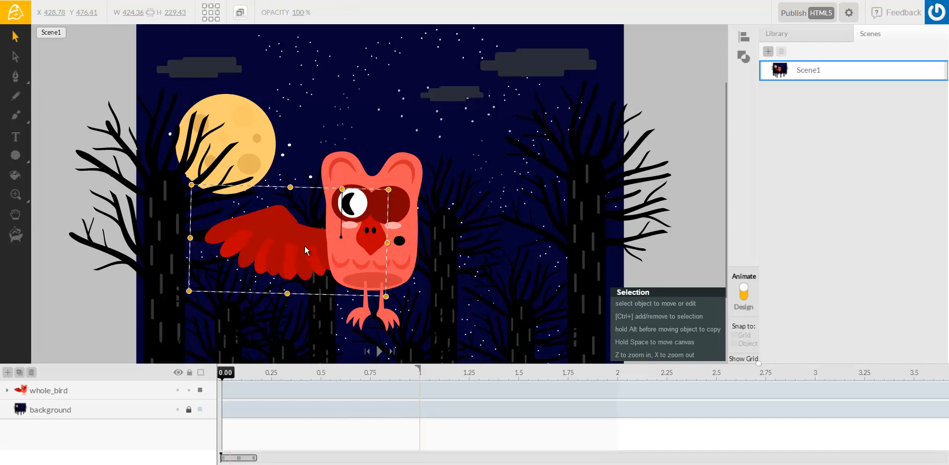
- Try moving the whole_bird group up across the scene, and undo the move
left_click(44, 396)
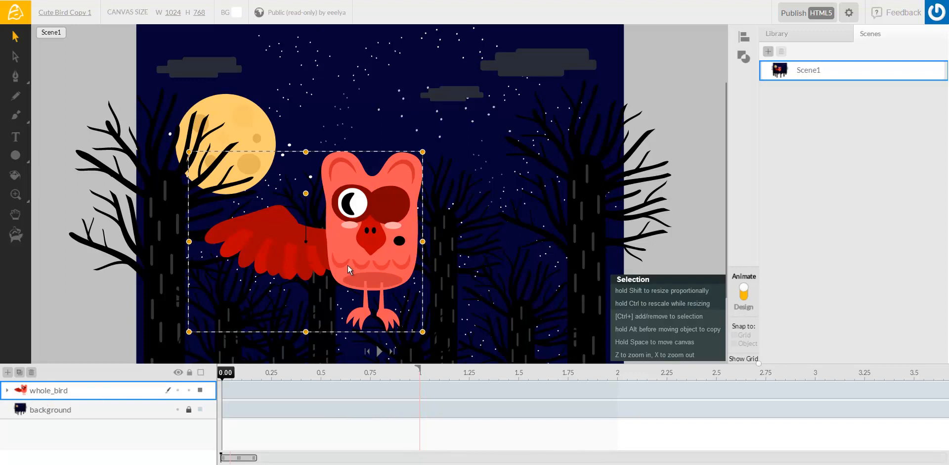
left_click_drag(348, 265, 395, 244)
key("ctrl+z")
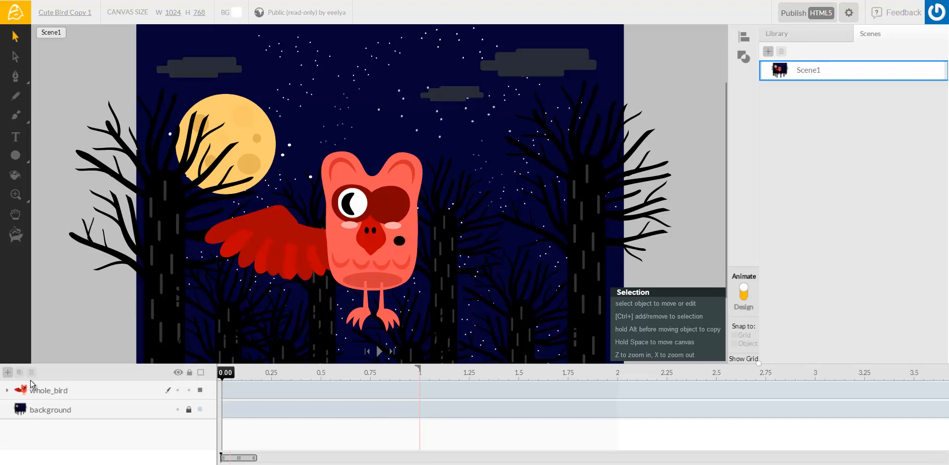
- Expand the whole_bird group and examine its parts, selecting the head and the wing
left_click(8, 391)
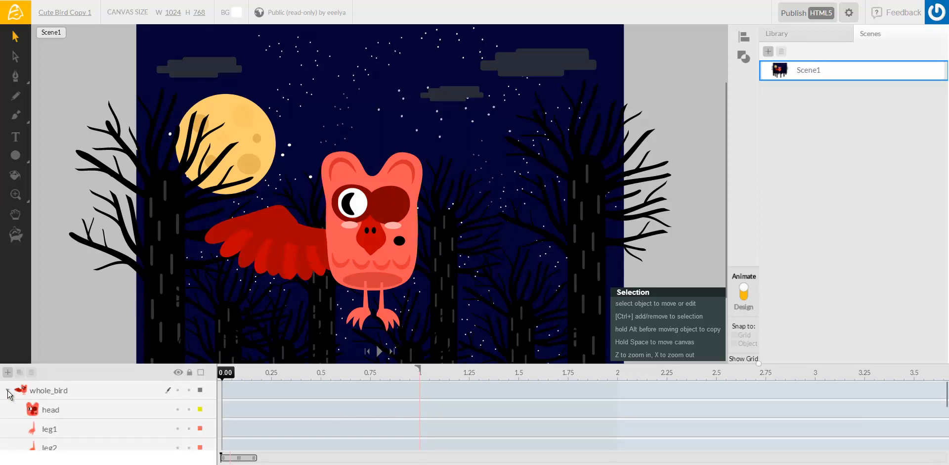
left_click(66, 414)
scroll(93, 423, "down", 4)
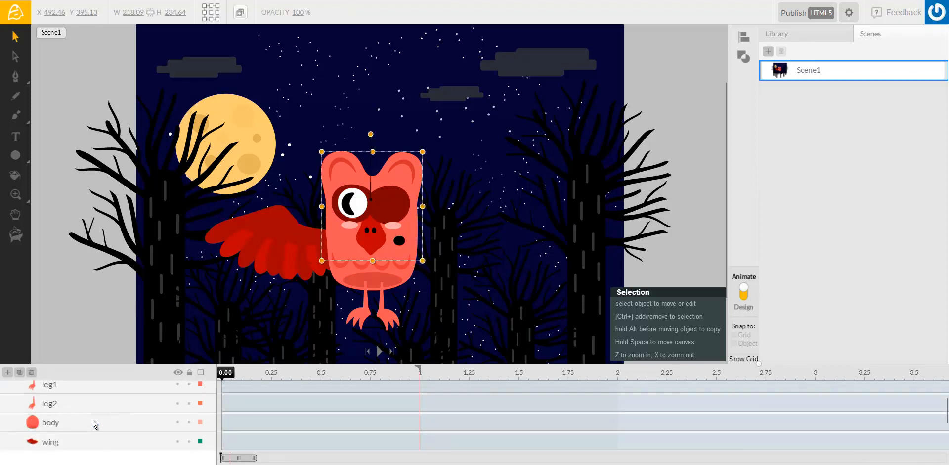
scroll(84, 421, "up", 3)
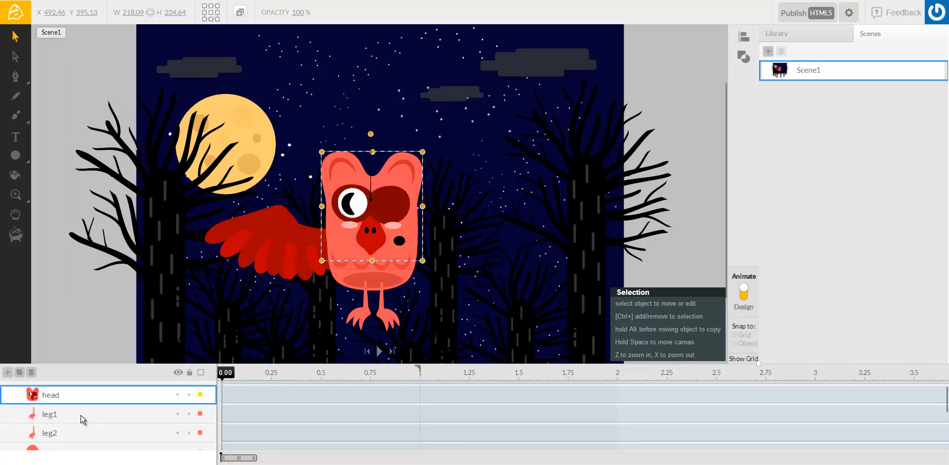
scroll(82, 421, "down", 1)
scroll(79, 419, "down", 2)
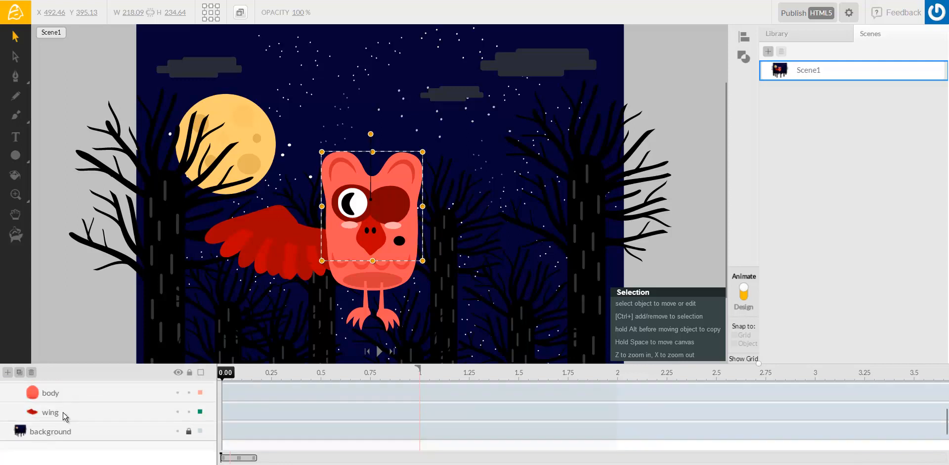
left_click(64, 412)
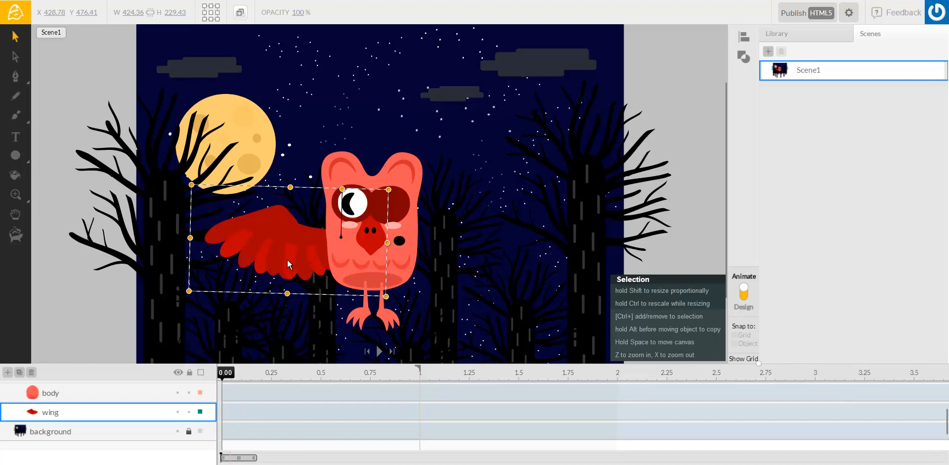
- Open the wing group for editing, try rotating Group 1 about its pivot, and undo the rotation
double_click(286, 248)
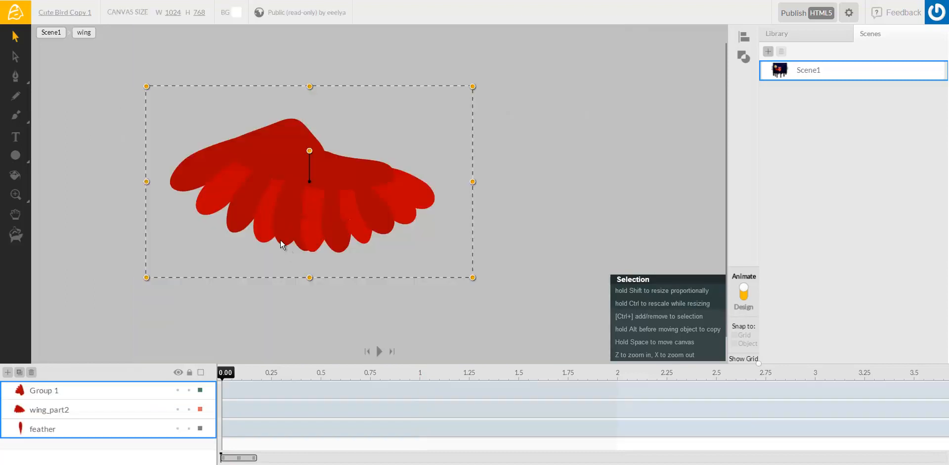
left_click(561, 188)
left_click(109, 395)
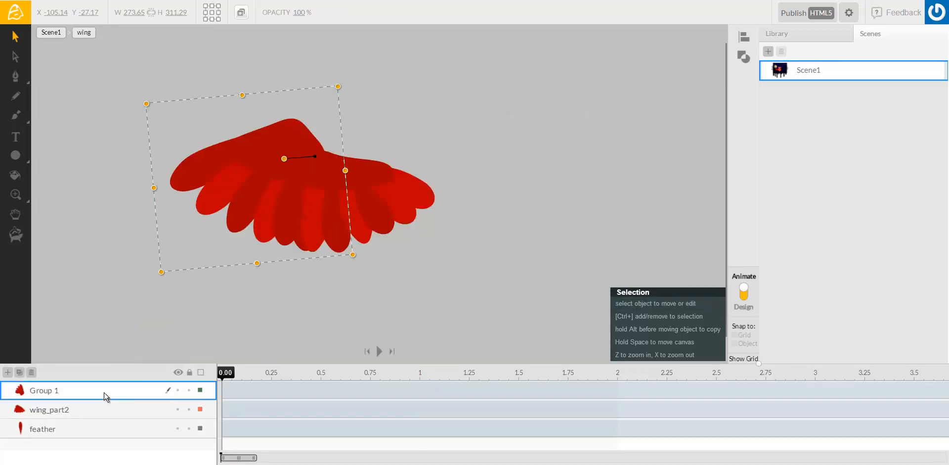
left_click_drag(283, 160, 288, 114)
key("ctrl+z")
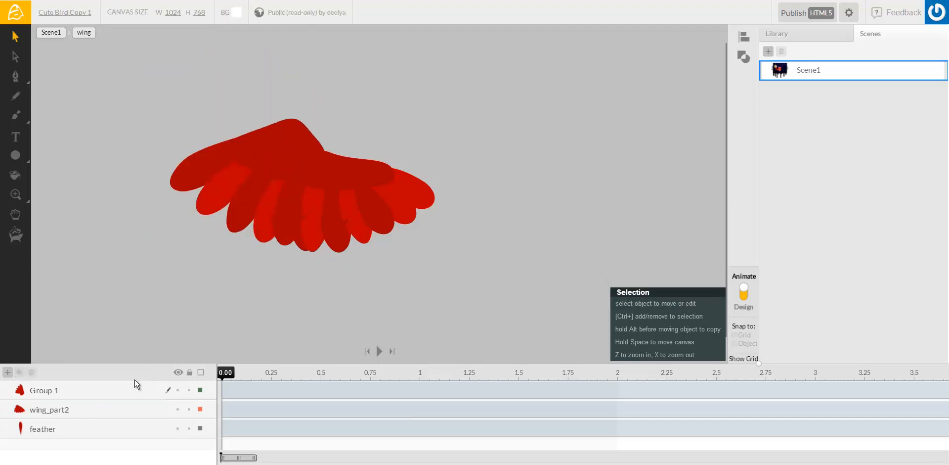
- Try rotating wing_part2 and the feather, each about its own pivot point
left_click(68, 410)
left_click_drag(392, 153, 401, 66)
left_click(234, 291)
left_click(77, 434)
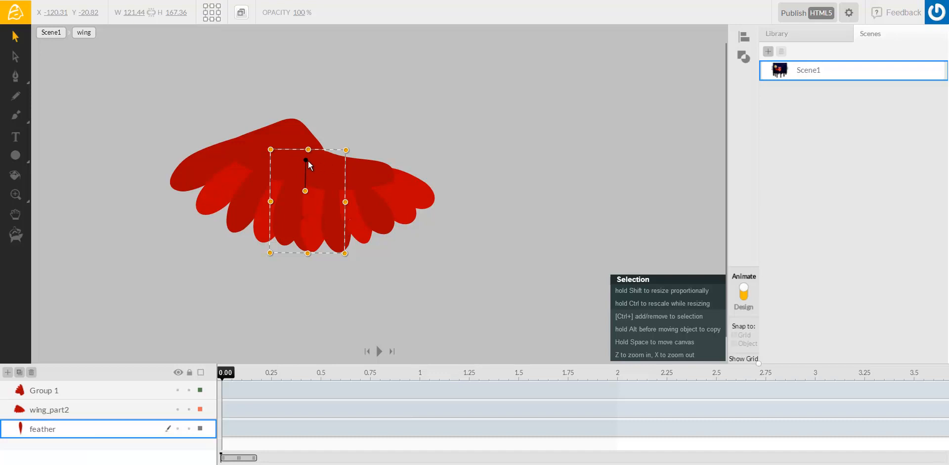
left_click_drag(305, 193, 280, 233)
- Rotate Group 1 upward and adjust the angle of wing_part2 to try out a raised wing pose
left_click(247, 171)
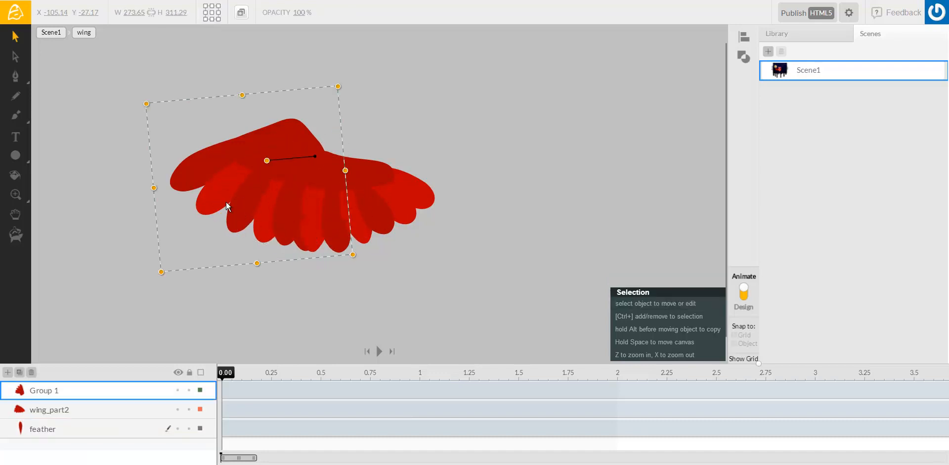
left_click_drag(267, 161, 291, 86)
left_click(319, 214)
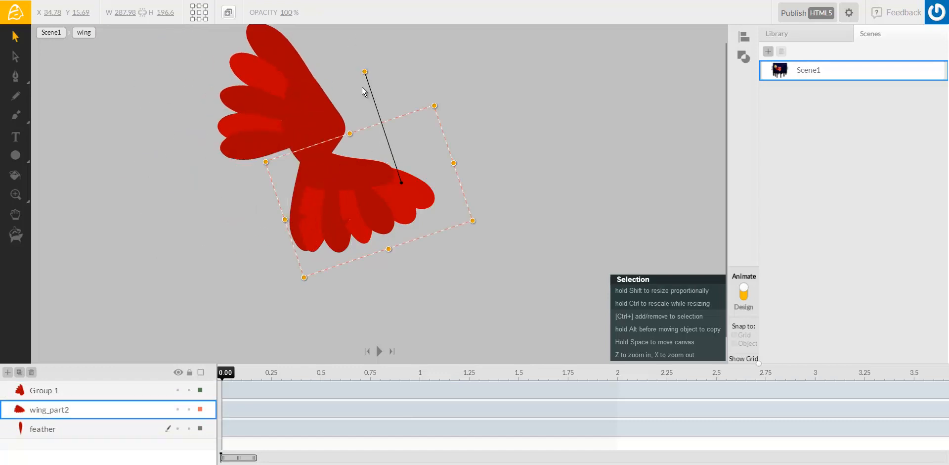
left_click(351, 172)
left_click(351, 175)
left_click_drag(365, 78, 415, 43)
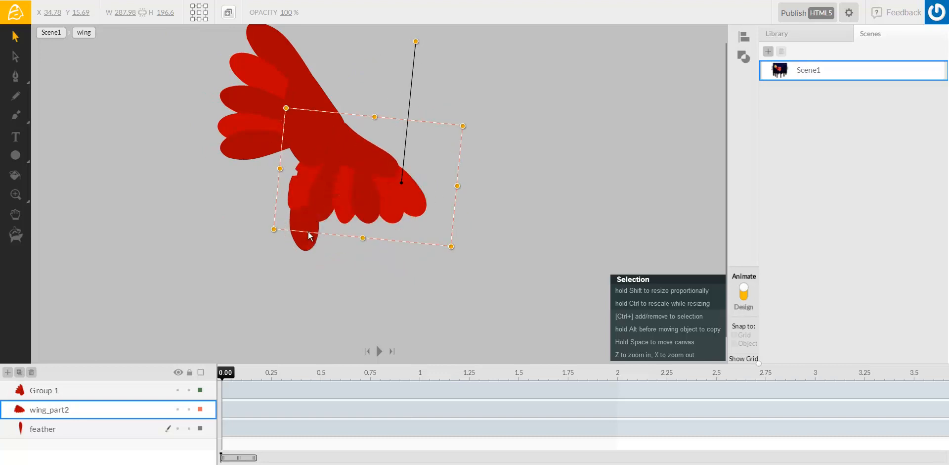
- Move and rotate the feather into the gap between Group 1 and wing_part2
left_click(306, 242)
left_click_drag(306, 235, 254, 188)
left_click_drag(249, 195, 270, 186)
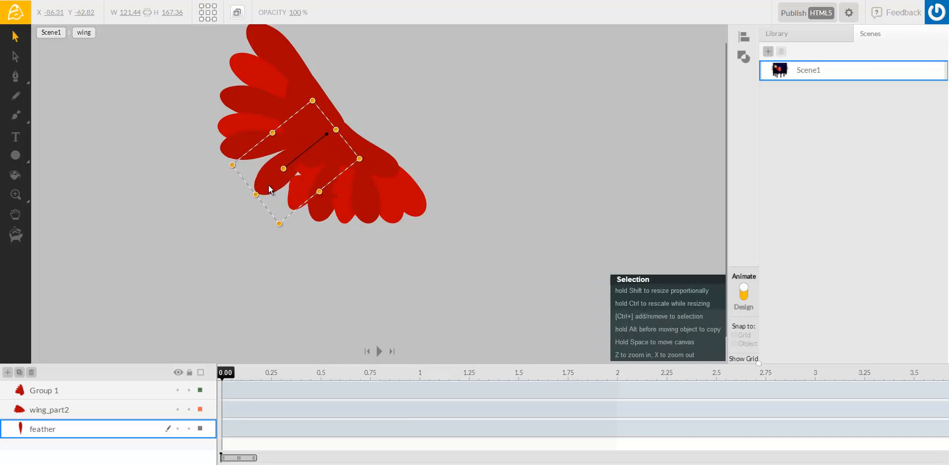
left_click(279, 57)
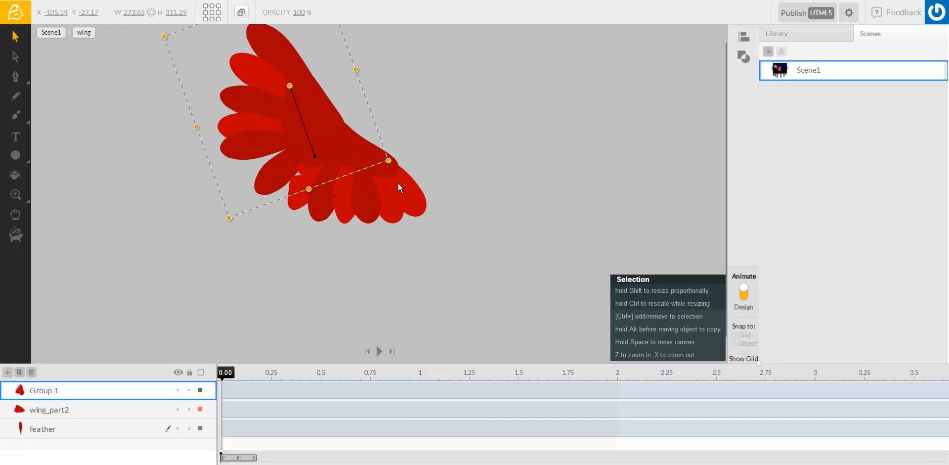
- Undo all the trial pose changes to restore the wing's original shape
key("ctrl+z")
key("ctrl+z")
key("ctrl+z")
key("ctrl+z")
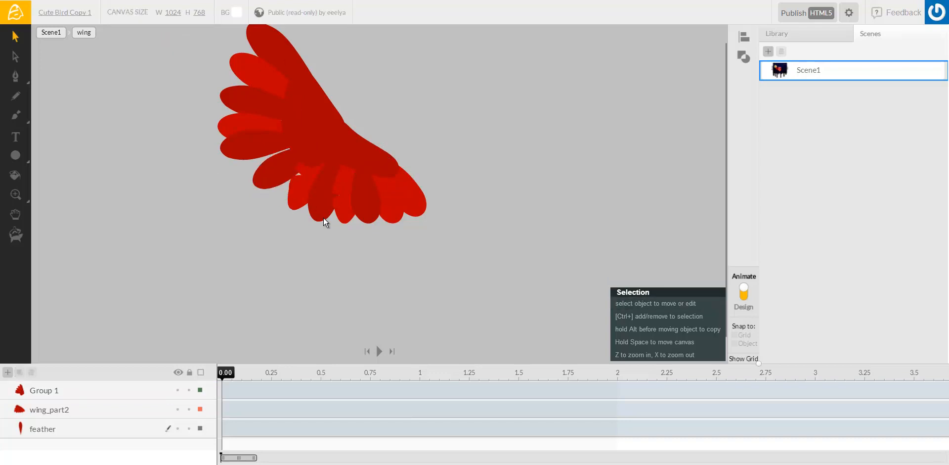
key("ctrl+z")
key("ctrl+z")
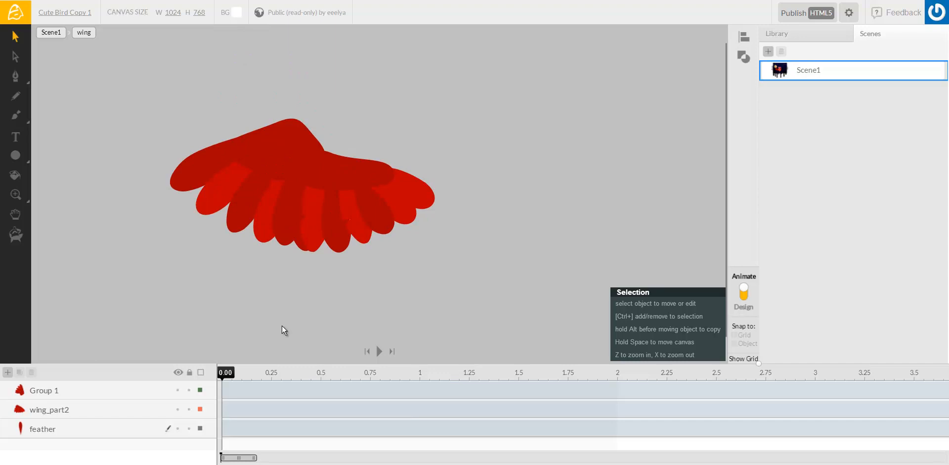
- Return to Scene1, open the head group for editing and enter its r_eye group
left_click(51, 35)
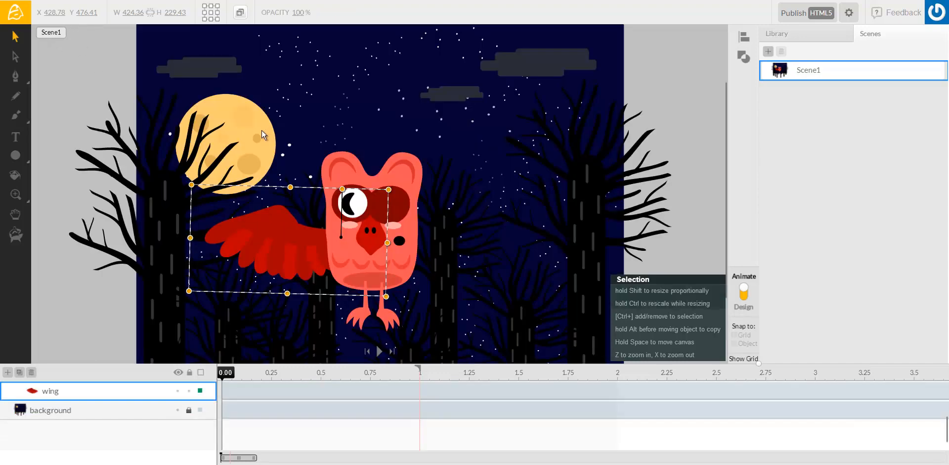
left_click(362, 206)
double_click(360, 208)
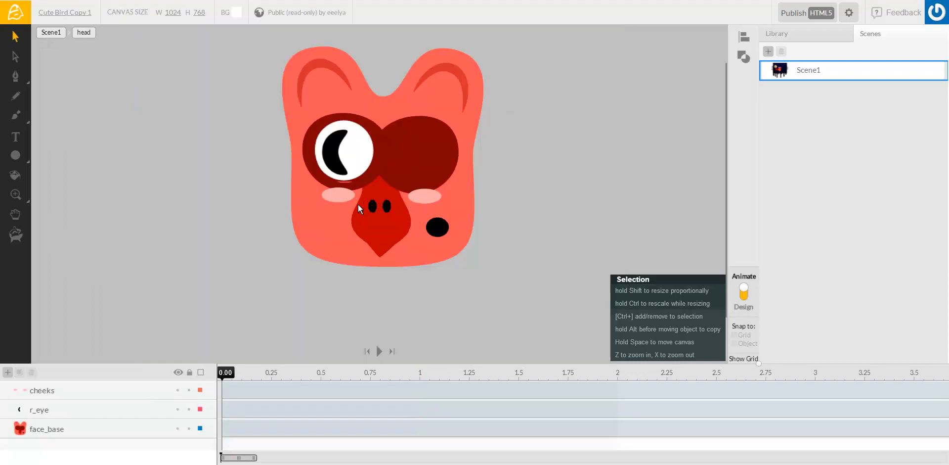
left_click(353, 159)
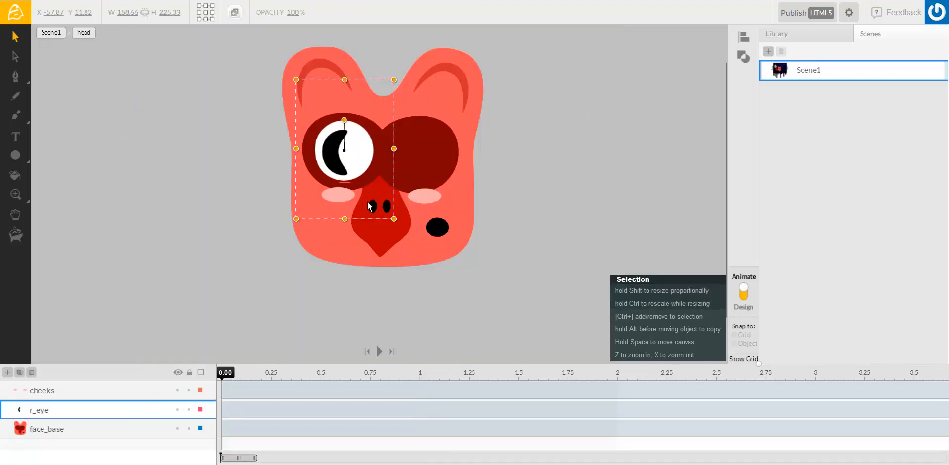
double_click(359, 167)
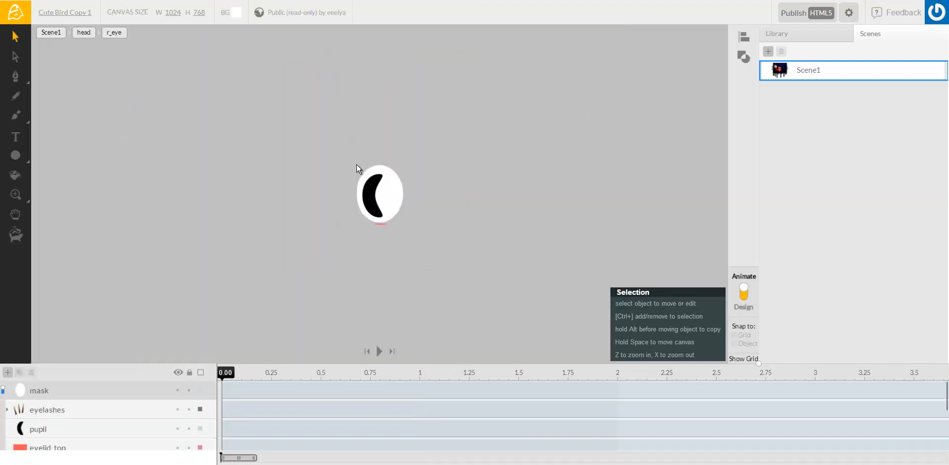
- Switch off the eye's mask and examine the mask and eye_white layers
left_click(3, 392)
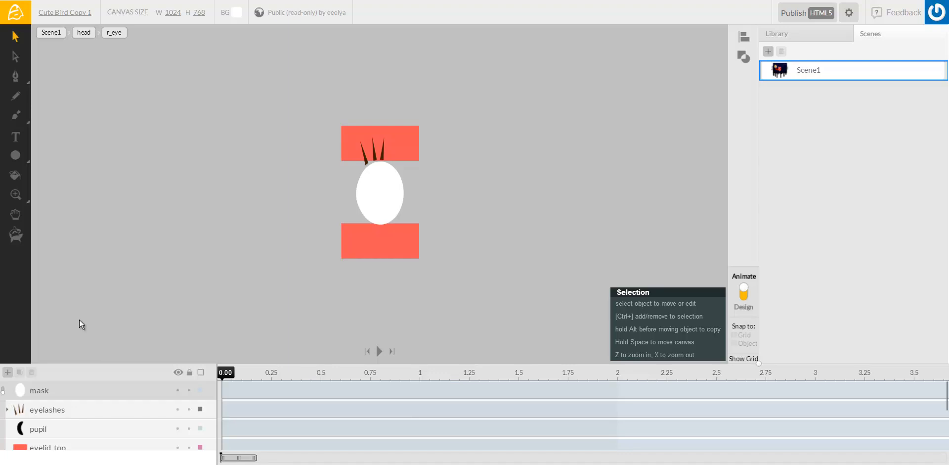
left_click(30, 391)
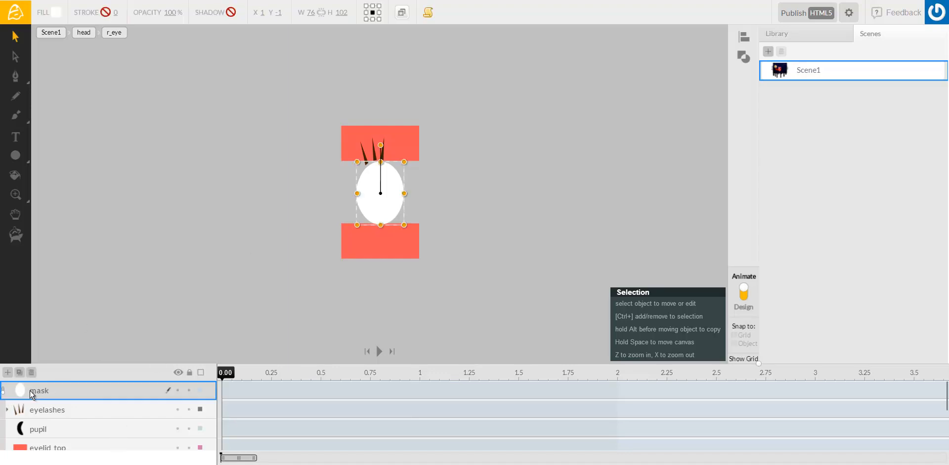
scroll(119, 423, "down", 4)
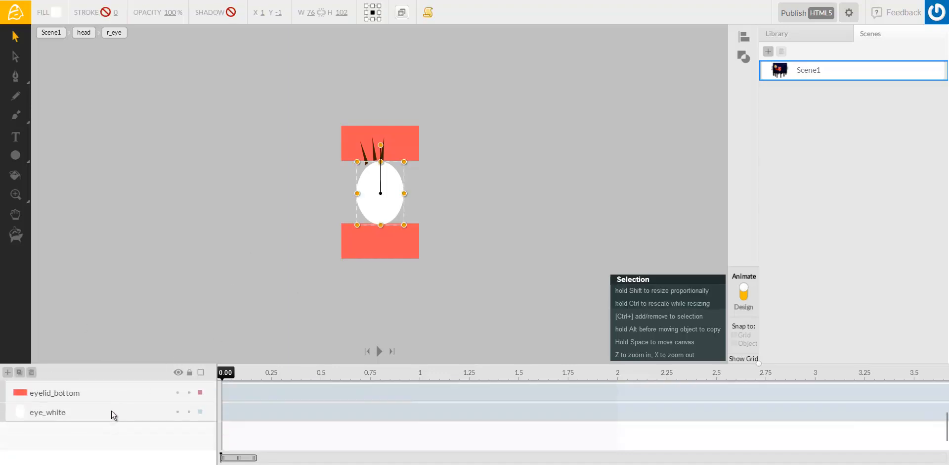
left_click(87, 419)
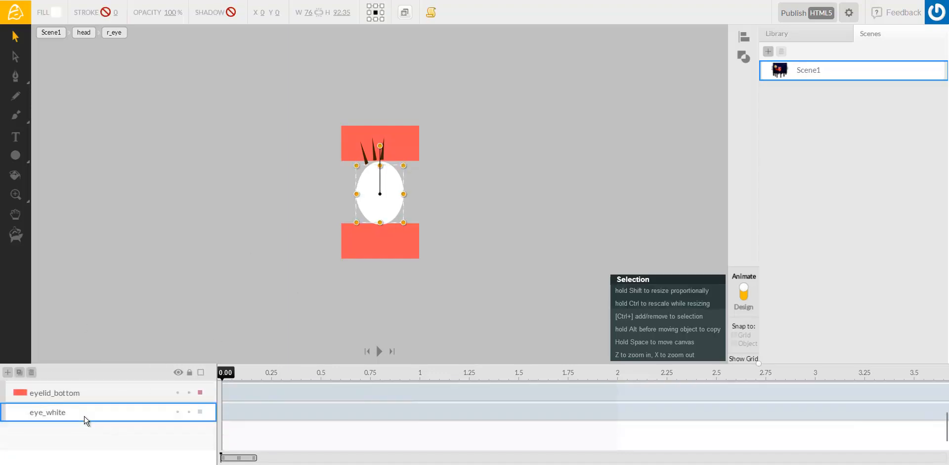
- Examine the eyelid_top and eyelid_bottom layers by selecting each in turn
scroll(48, 414, "up", 2)
left_click(48, 404)
left_click(47, 423)
left_click(43, 408)
left_click(45, 423)
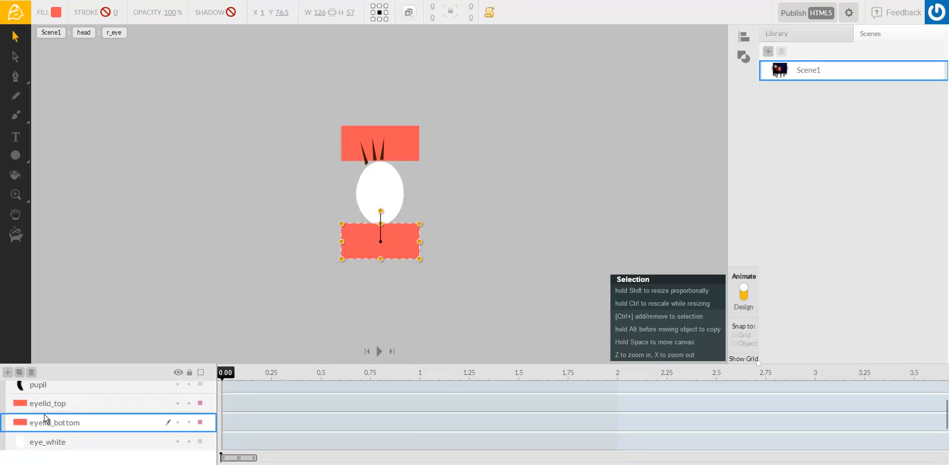
left_click(43, 405)
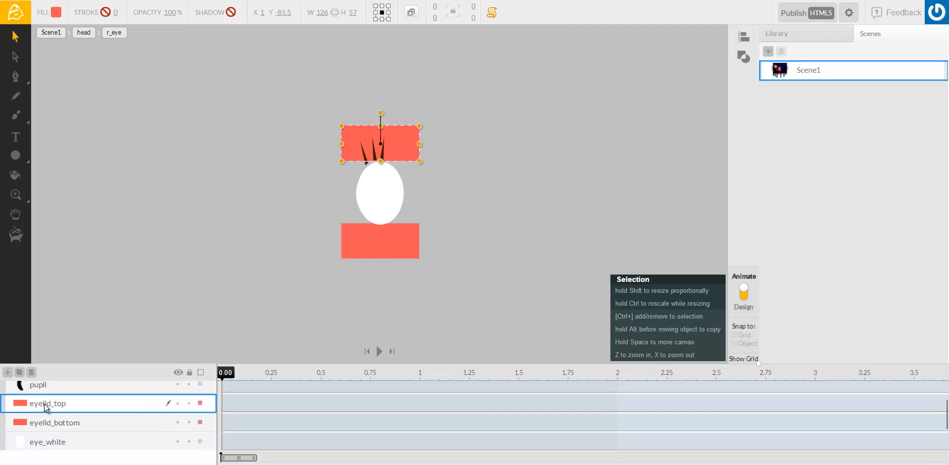
- Select the pupil layer to examine it and switch the eye's mask back on
scroll(74, 425, "up", 2)
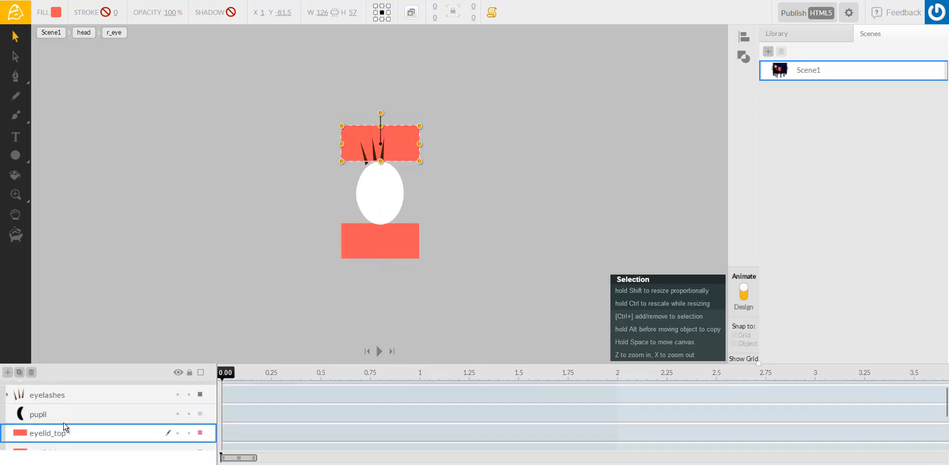
left_click(43, 417)
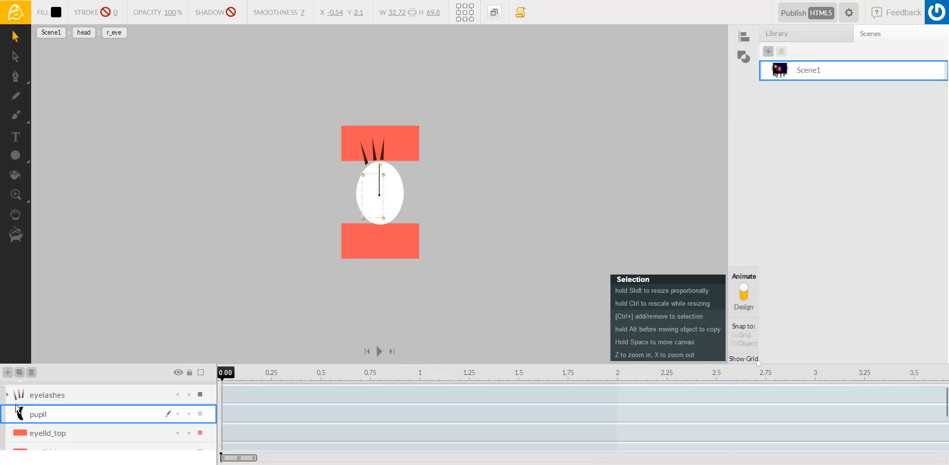
scroll(10, 403, "up", 1)
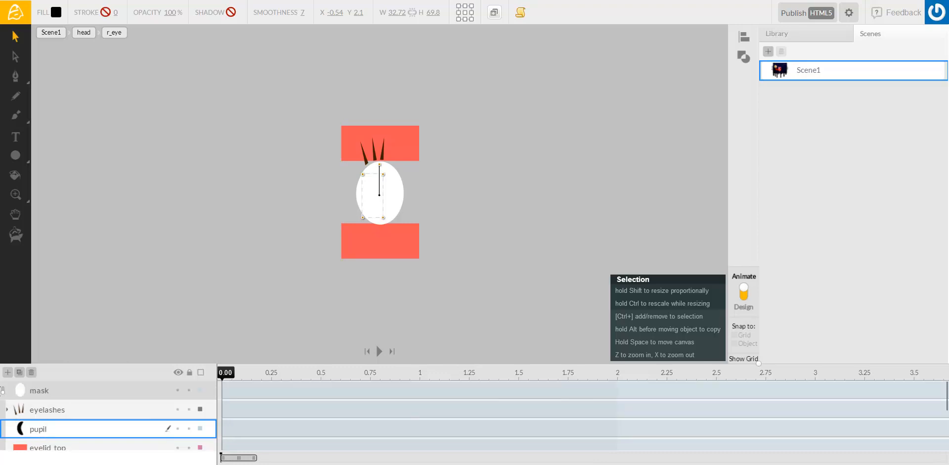
left_click(4, 390)
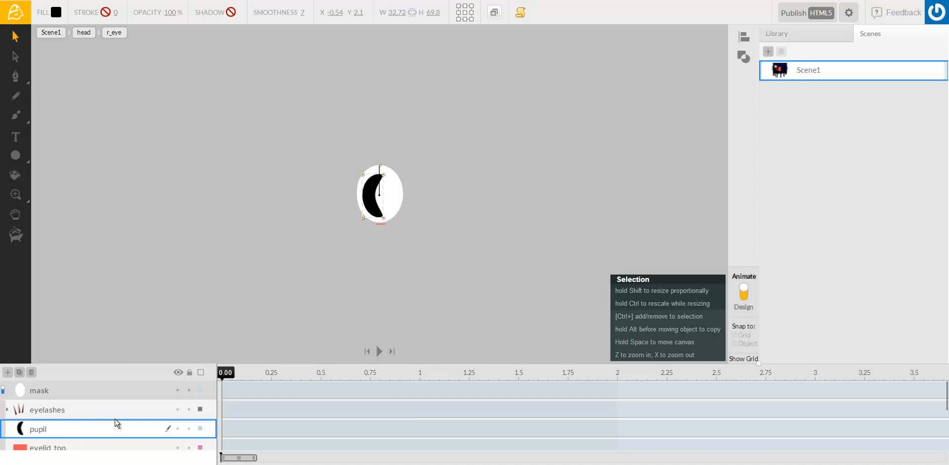
- Select the eyelid_top layer and reposition the eyelid rectangle just above the eye
scroll(115, 426, "down", 1)
left_click(106, 434)
mouse_move(392, 153)
left_mouse_down()
mouse_move(394, 182)
mouse_move(390, 141)
mouse_move(390, 183)
mouse_move(388, 140)
left_mouse_up()
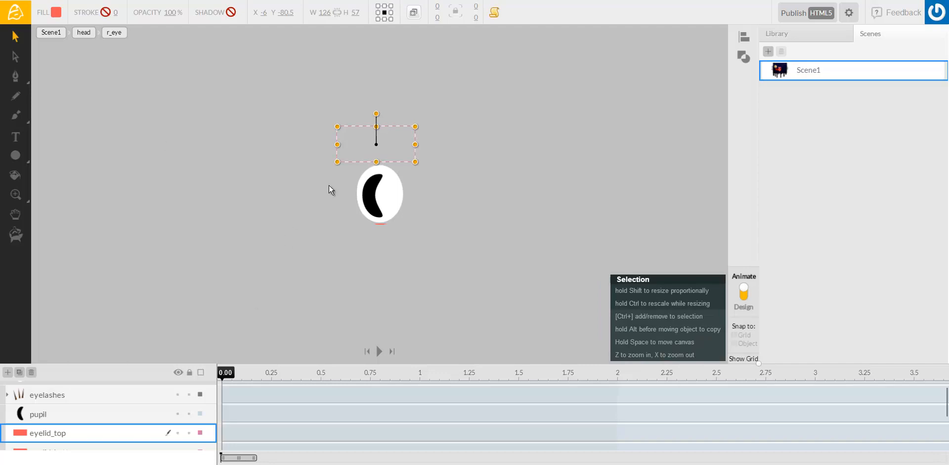
left_click_drag(391, 148, 394, 148)
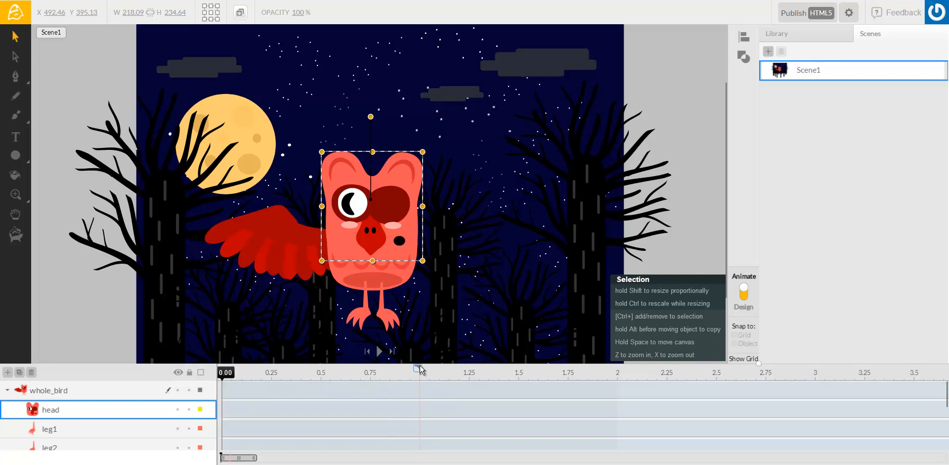
- Widen the side panel slightly, keep the timeline at its original height, and deselect the head group
left_click_drag(254, 460, 235, 455)
left_click_drag(760, 367, 756, 266)
left_click_drag(756, 324, 750, 368)
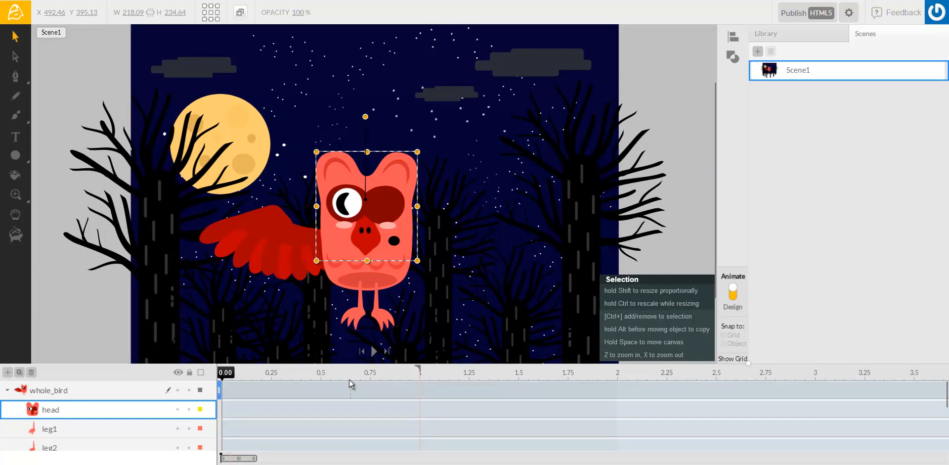
left_click(69, 297)
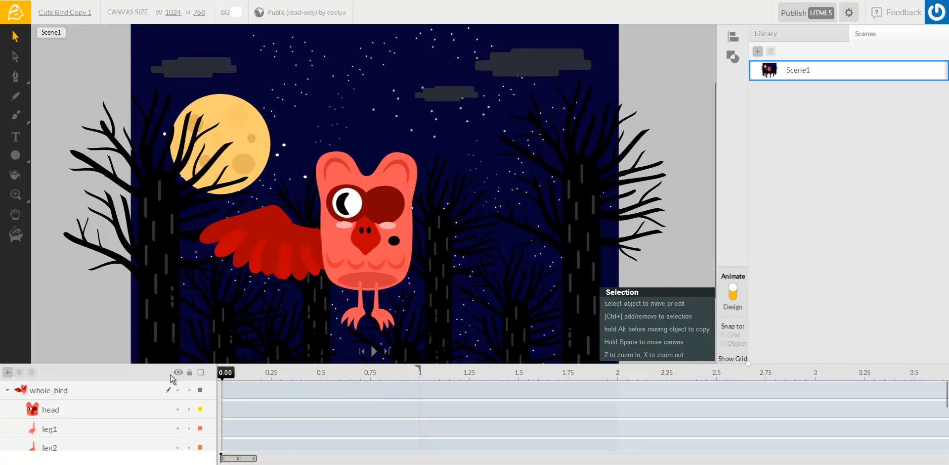
- Open the wing group and key wing_part2, Group 1 and feather at 1 second by rotating each one slightly
double_click(260, 256)
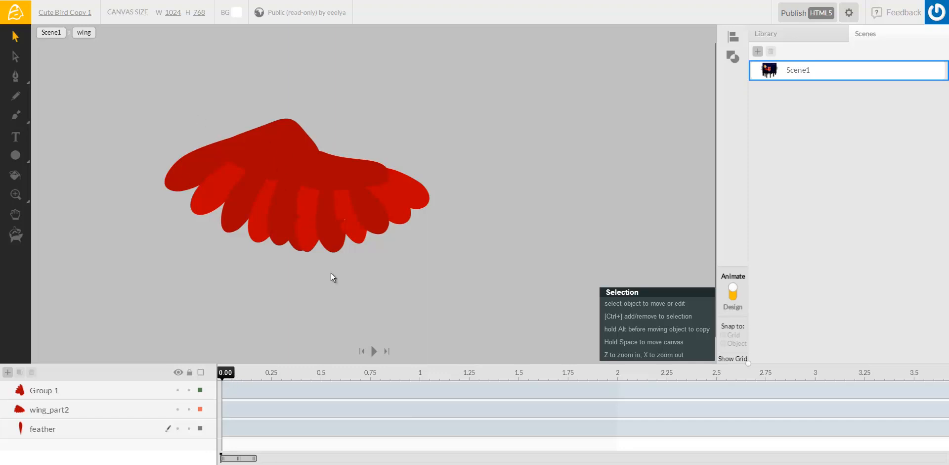
left_click(420, 379)
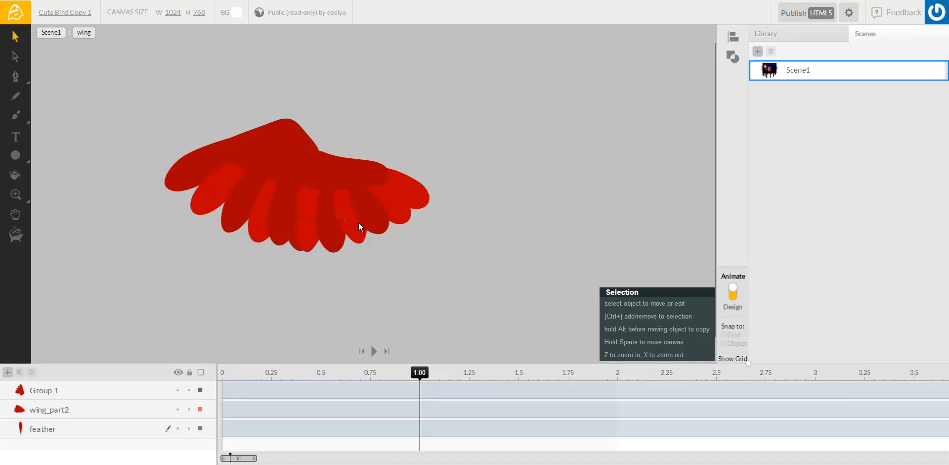
left_click(336, 227)
left_click_drag(349, 48, 352, 50)
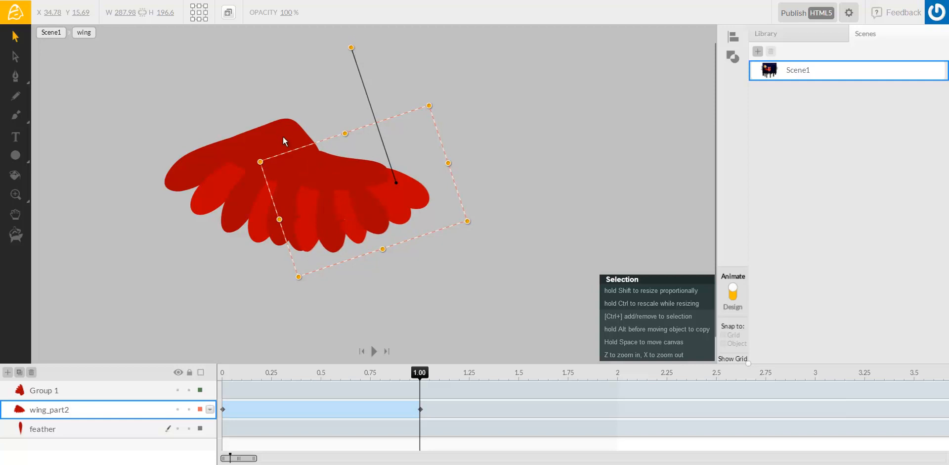
left_click(283, 136)
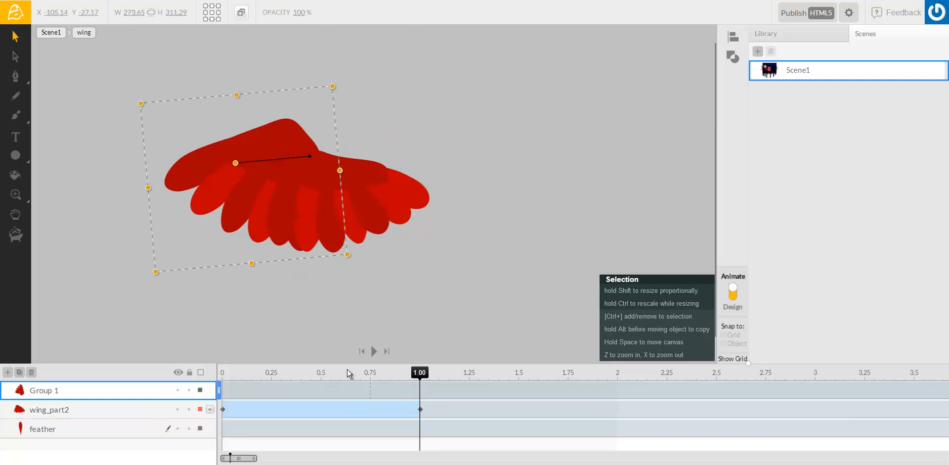
left_click_drag(233, 163, 232, 161)
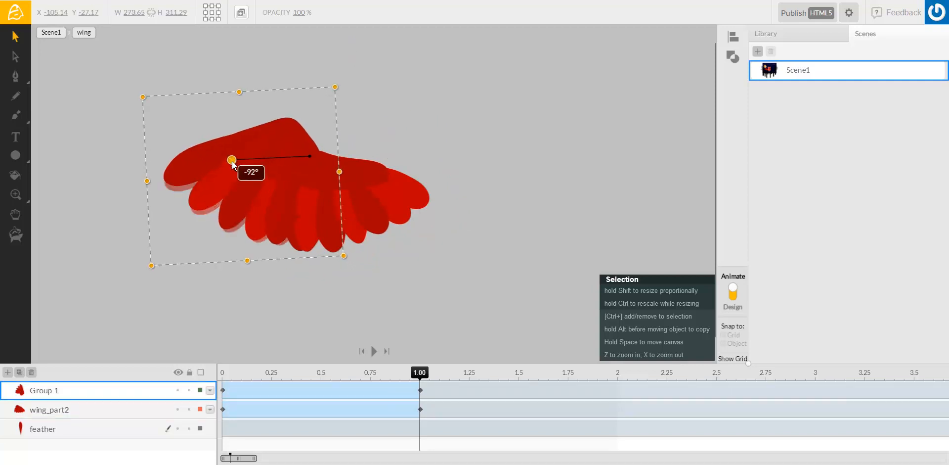
left_click(295, 246)
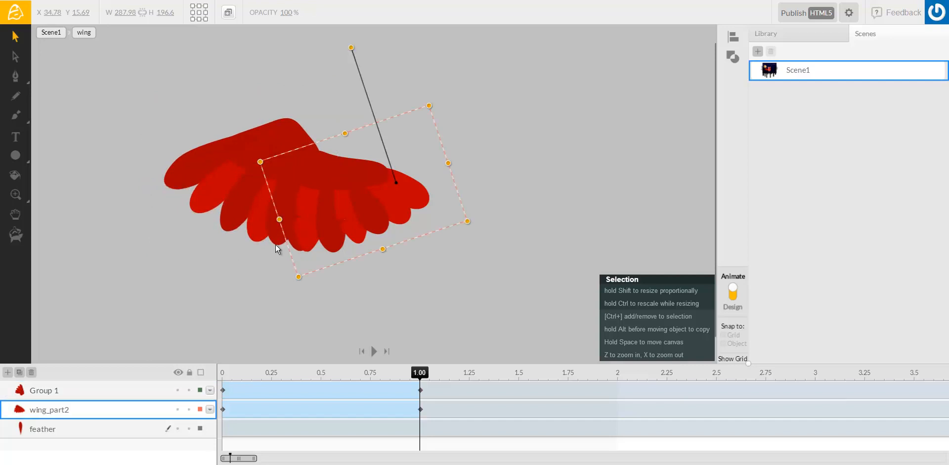
left_click(102, 429)
left_click_drag(300, 214, 298, 217)
- At 0.5 seconds, rotate Group 1 steeply upward and rotate the feather to follow it
left_click_drag(420, 373, 451, 406)
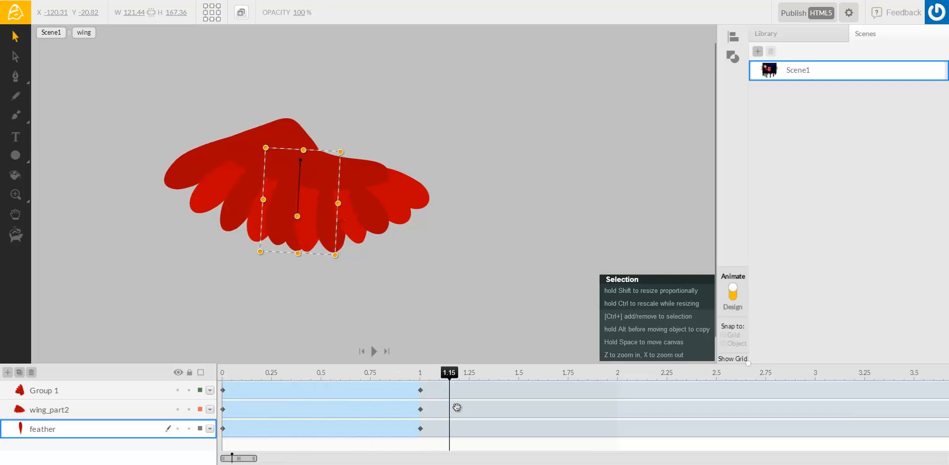
left_click(321, 379)
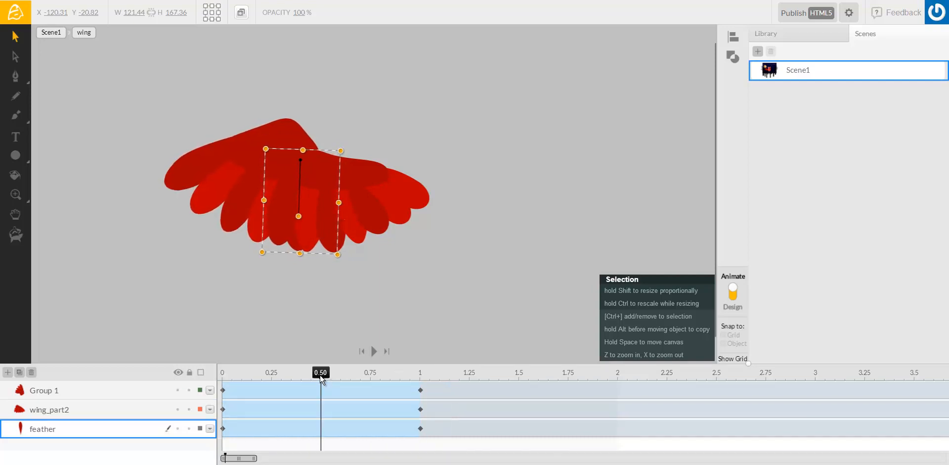
left_click(227, 176)
left_click_drag(233, 164, 259, 68)
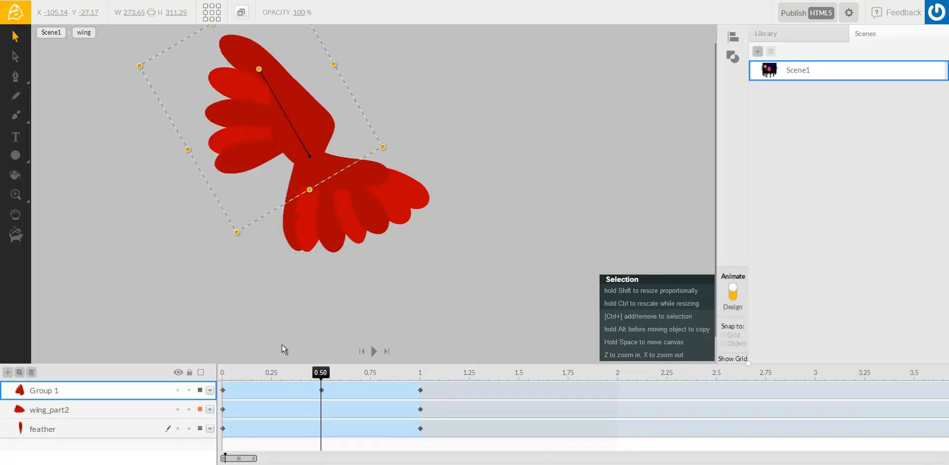
left_click(284, 226)
left_click_drag(294, 215, 255, 192)
left_click_drag(255, 190, 260, 180)
- At 0.5 seconds, rotate wing_part2 and move it to about X -20.22, Y 67.69 so it joins the raised wing tip
left_click(303, 245)
left_click_drag(351, 53, 366, 35)
left_click_drag(360, 195, 337, 192)
left_click_drag(346, 31, 414, 32)
left_click_drag(335, 165, 322, 200)
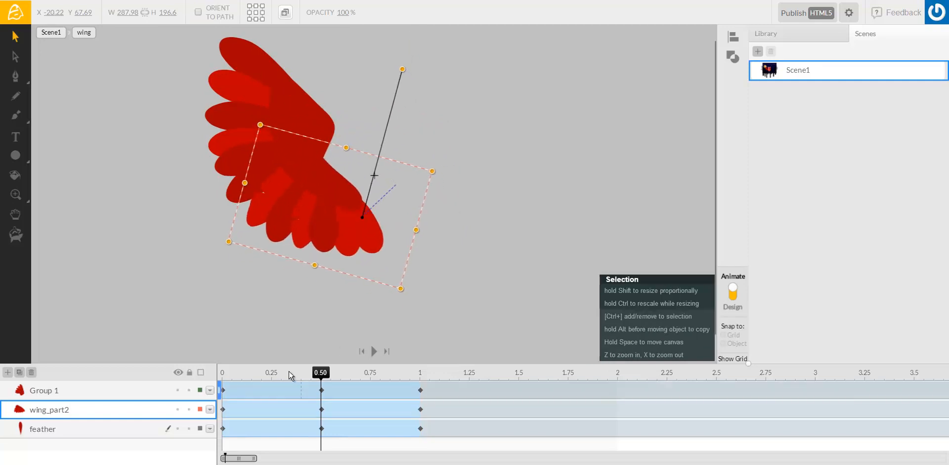
- Rotate Group 1 downward at both 0 and 1 second so the flap starts and ends with a lowered wing tip
left_click_drag(287, 375, 217, 381)
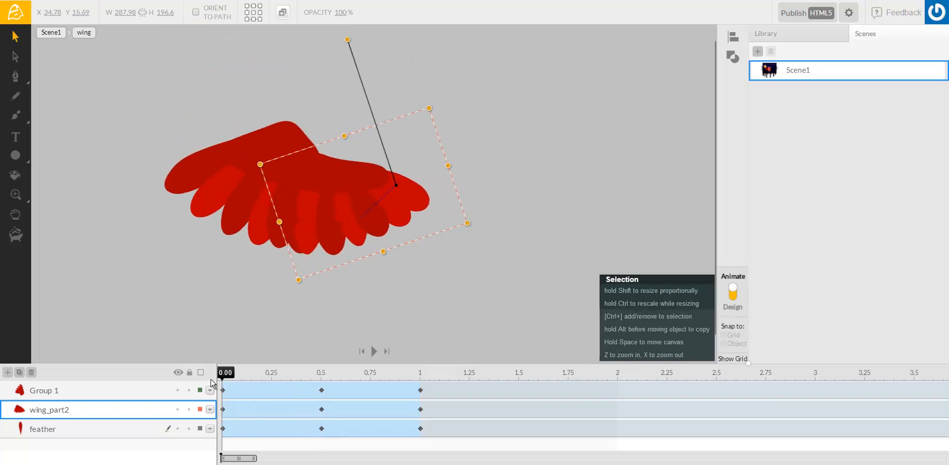
left_click(197, 190)
left_click_drag(208, 168, 248, 271)
left_click_drag(392, 377, 420, 380)
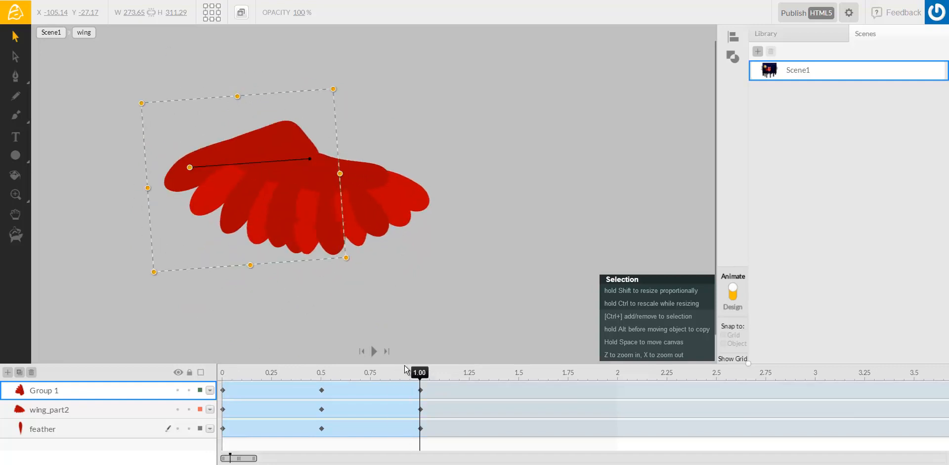
left_click_drag(188, 172, 251, 264)
left_click_drag(419, 375, 56, 78)
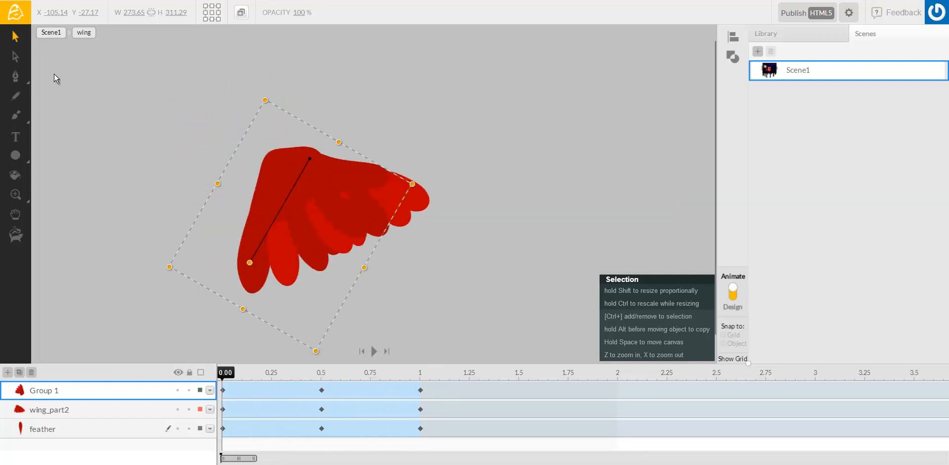
- Return to Scene1, shift and rotate the wing group against the body, and scrub to 0.45 seconds to check the flap
left_click(51, 32)
left_click_drag(246, 373, 201, 377)
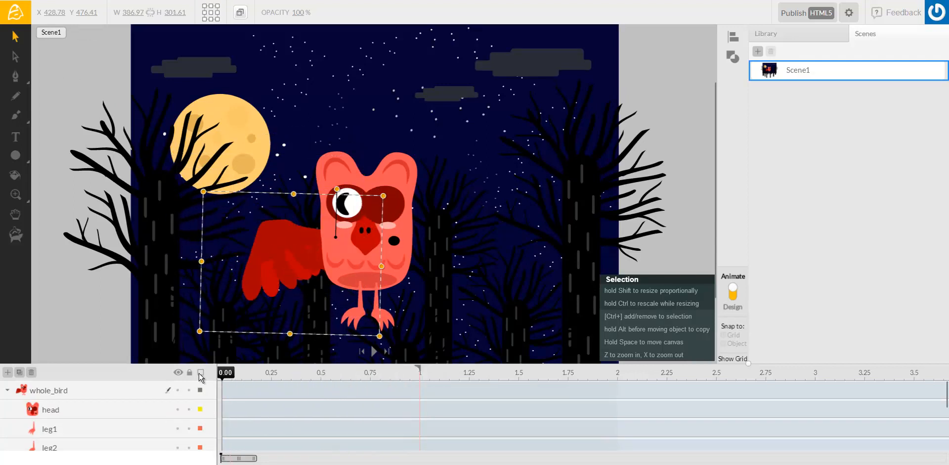
left_click_drag(273, 251, 280, 245)
left_click_drag(348, 179, 304, 250)
left_click_drag(233, 375, 309, 374)
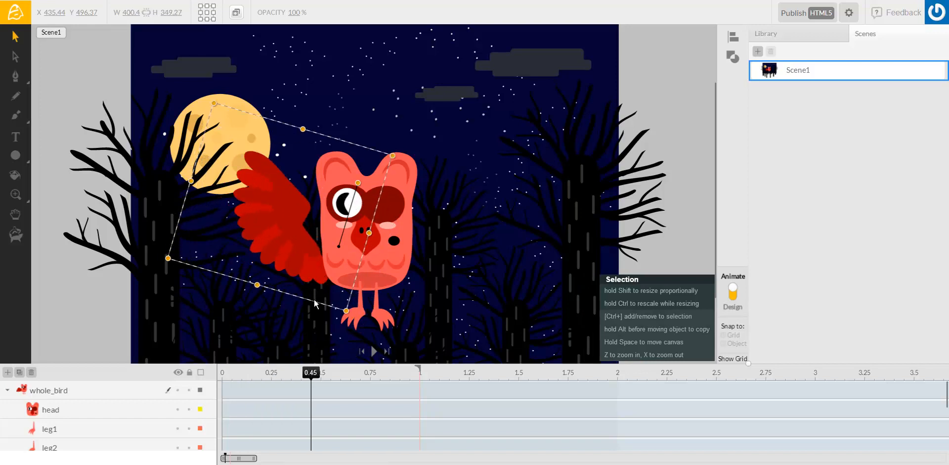
- Undo the wing's move at 0.45 seconds and reposition the wing at 0 seconds to about X 420.8, Y 480.4
left_click_drag(308, 266, 316, 253)
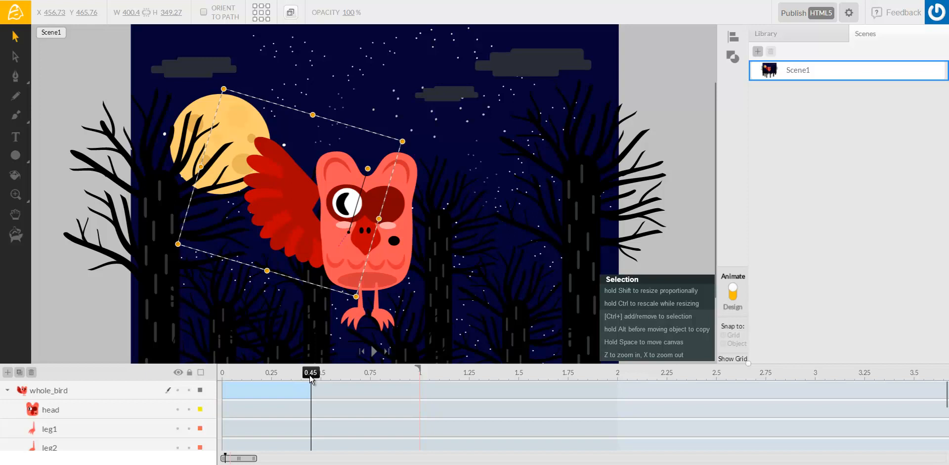
left_click_drag(311, 380, 180, 383)
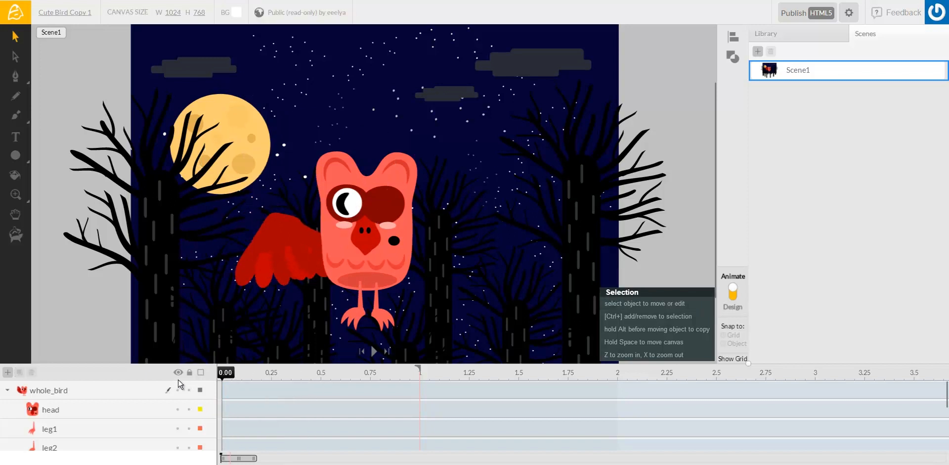
left_click_drag(287, 242, 280, 236)
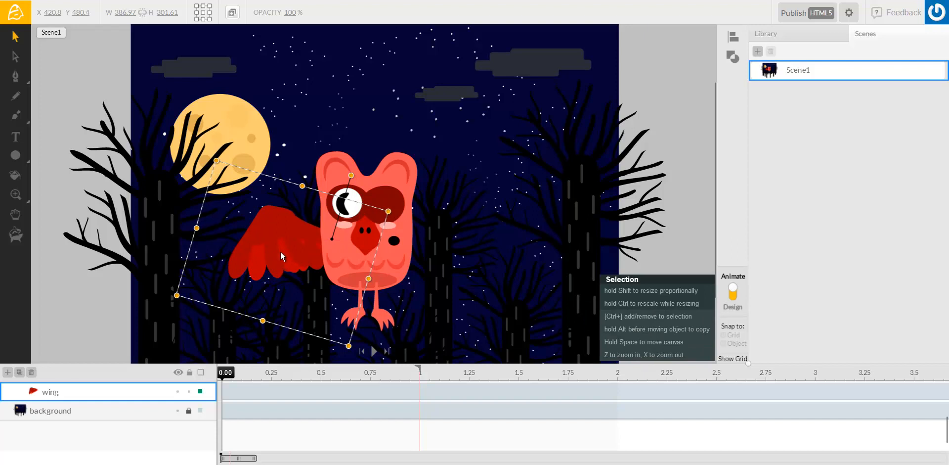
- Duplicate the wing to the other side of the bird and mirror the copy horizontally
left_click_drag(280, 251, 442, 251)
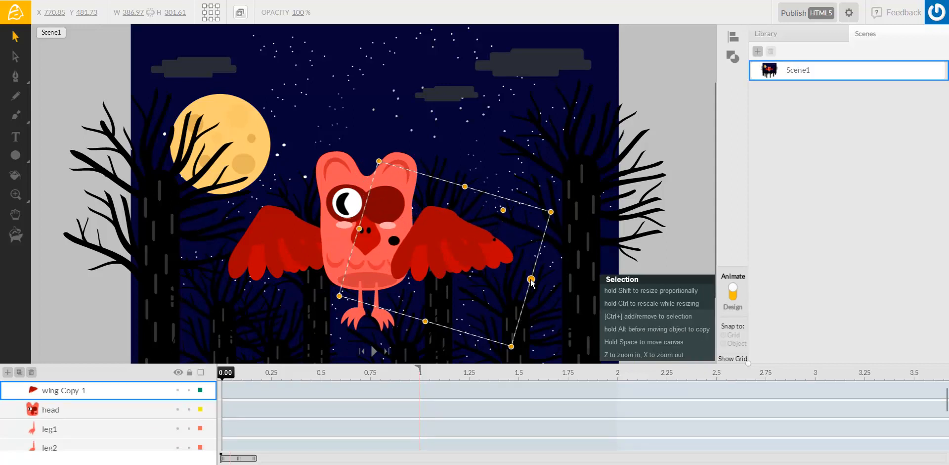
mouse_move(529, 279)
left_mouse_down()
mouse_move(425, 240)
mouse_move(542, 277)
mouse_move(534, 267)
mouse_move(538, 288)
left_mouse_up()
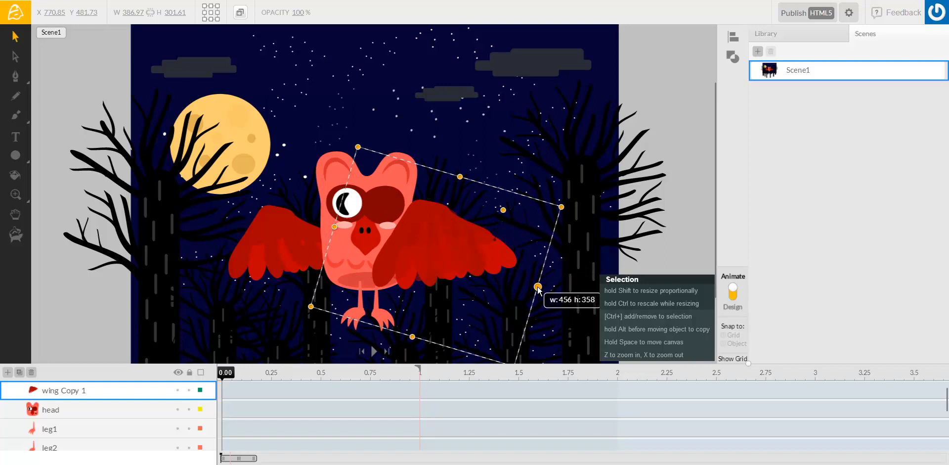
left_click_drag(538, 288, 456, 255)
- Place the mirrored wing against the body at about X 599.15, Y 477.74 and rotate it to 345°
left_click_drag(513, 260, 404, 253)
left_click_drag(424, 210, 402, 206)
left_click_drag(549, 291, 570, 286)
left_click_drag(404, 206, 405, 202)
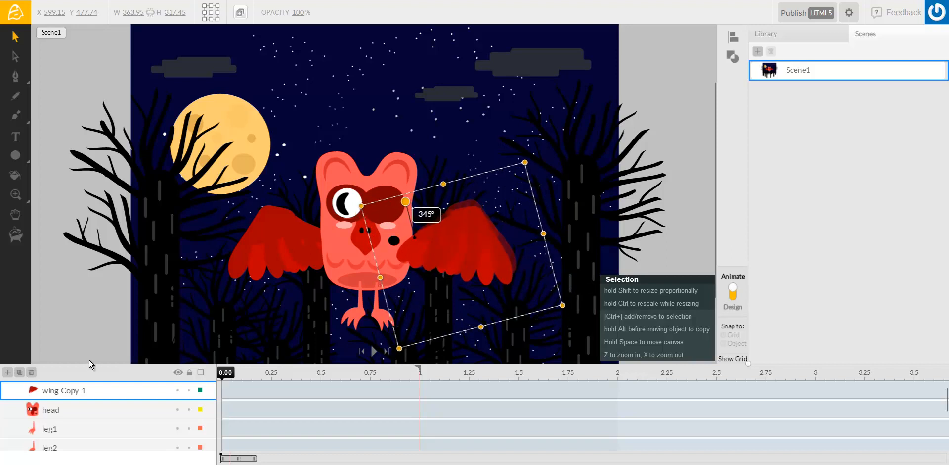
- Rename the copied wing layer wing2 and move it below the body layer, directly above wing
double_click(79, 390)
type("w")
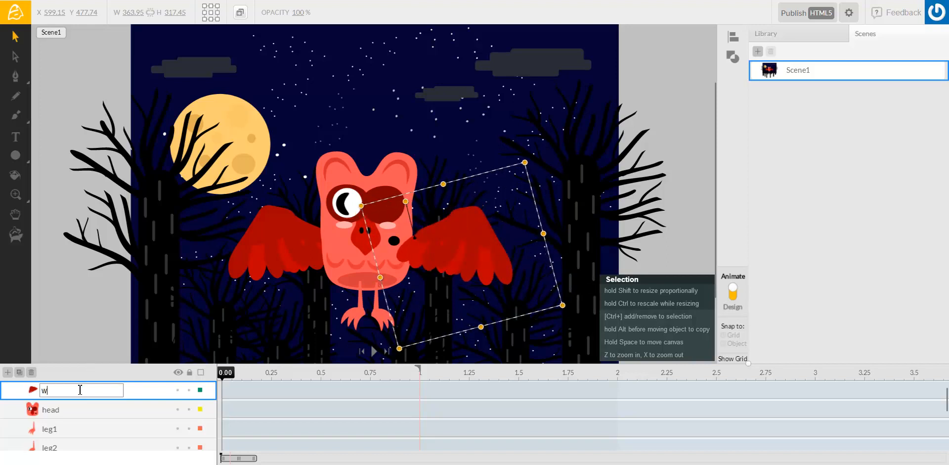
key("Return")
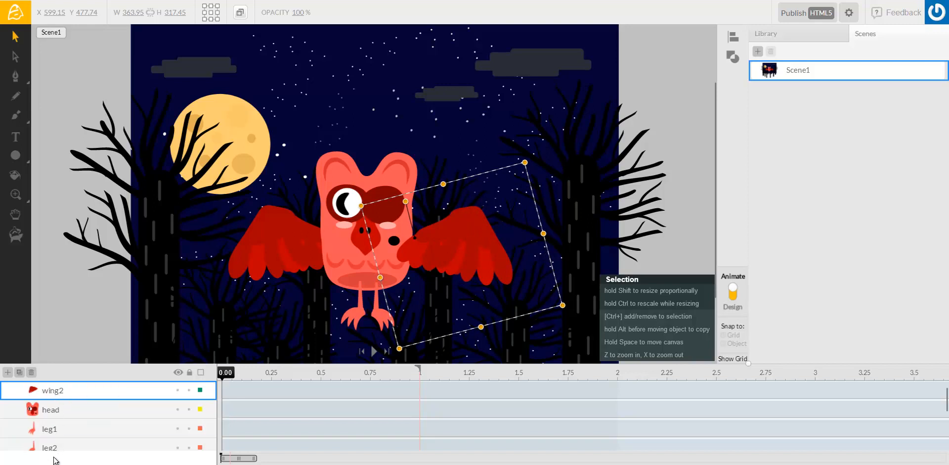
scroll(57, 445, "down", 3)
scroll(55, 390, "up", 1)
left_click(361, 302)
left_click_drag(69, 409, 59, 386)
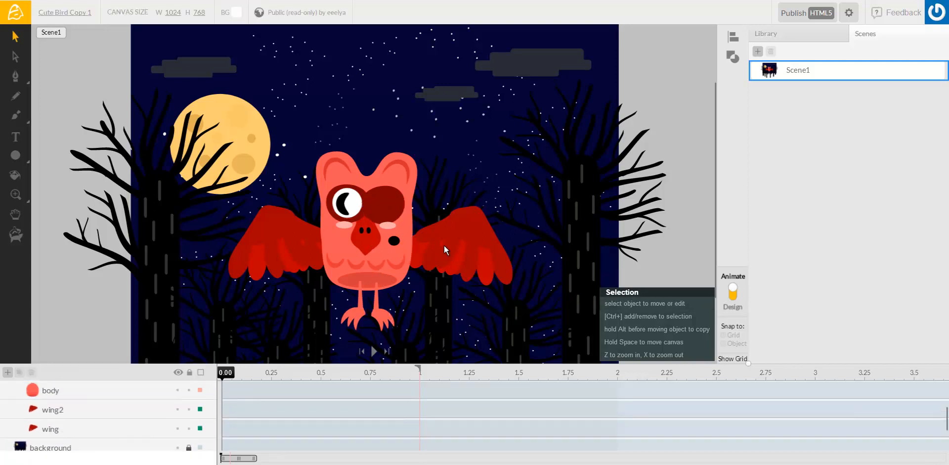
- Select wing2, scrub through the flap, and key wing2 at 1.05 seconds by moving it slightly toward the body
left_click(456, 251)
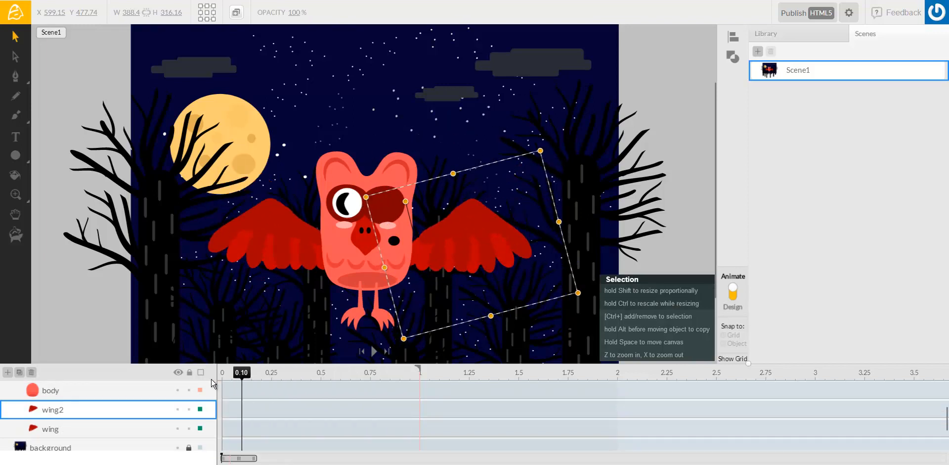
mouse_move(203, 389)
left_mouse_down()
mouse_move(427, 408)
mouse_move(210, 404)
left_mouse_up()
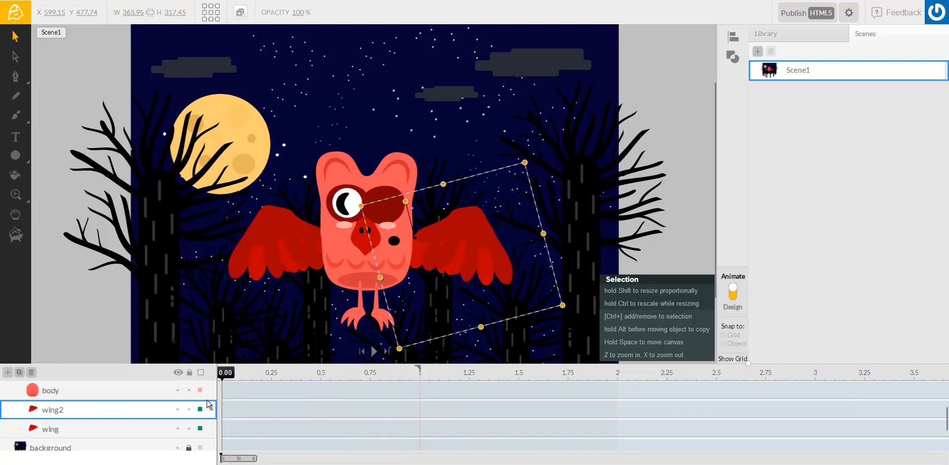
left_click_drag(207, 400, 436, 402)
left_click_drag(468, 263, 461, 263)
- At 0.5 seconds, move wing inward to about X 470.04, Y 481.73 and wing2 to about X 530.25, Y 479.76
left_click(322, 374)
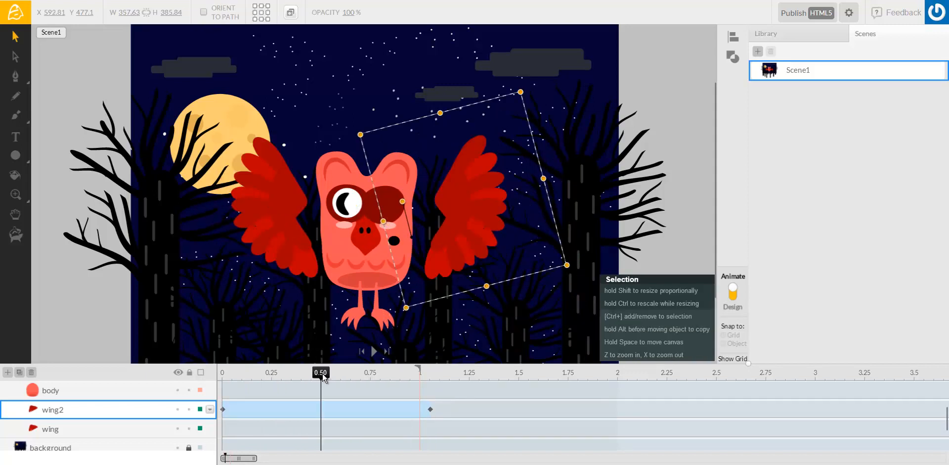
left_click(293, 244)
left_click_drag(296, 238, 307, 239)
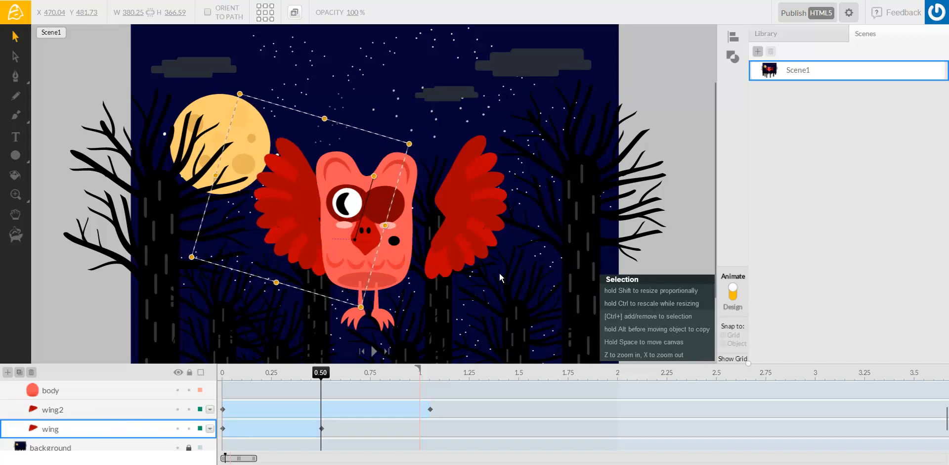
left_click_drag(462, 238, 438, 240)
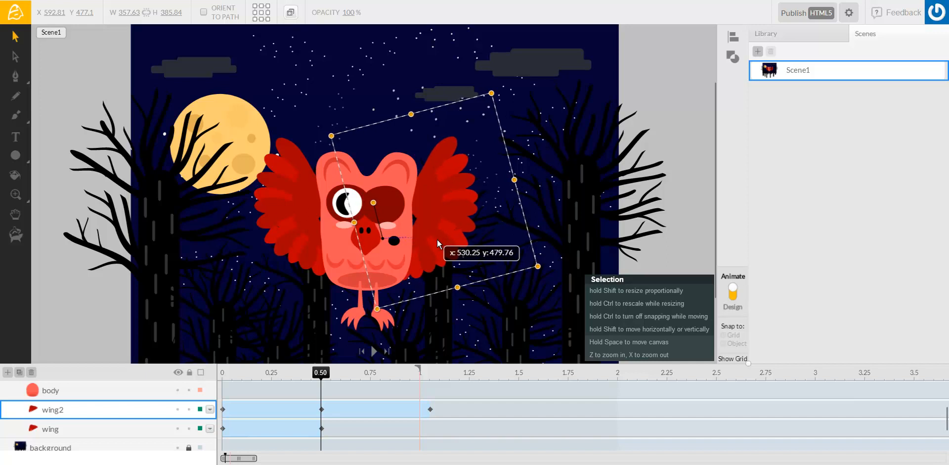
- At 1.05 seconds, move wing2 inward to about X 560.55, Y 479.07 and select the wing layer
left_click_drag(382, 380, 430, 387)
left_click_drag(388, 396, 203, 428)
left_click_drag(361, 436, 435, 422)
left_click_drag(455, 281, 443, 282)
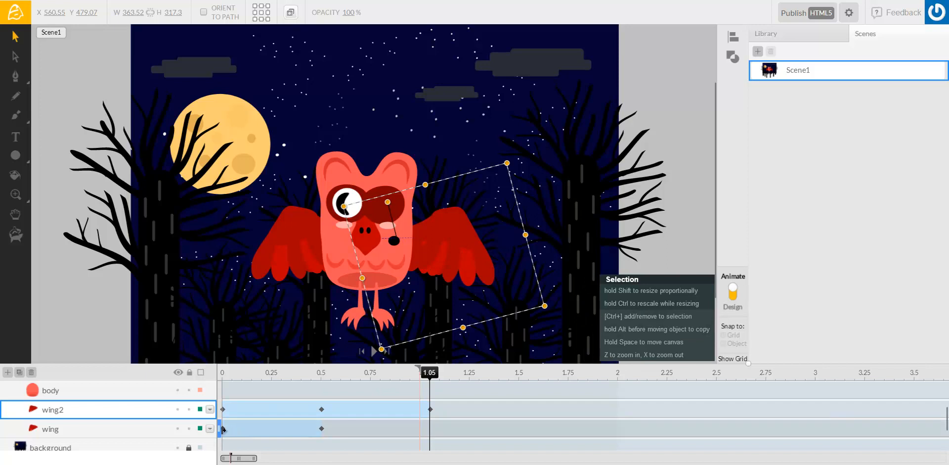
left_click(165, 431)
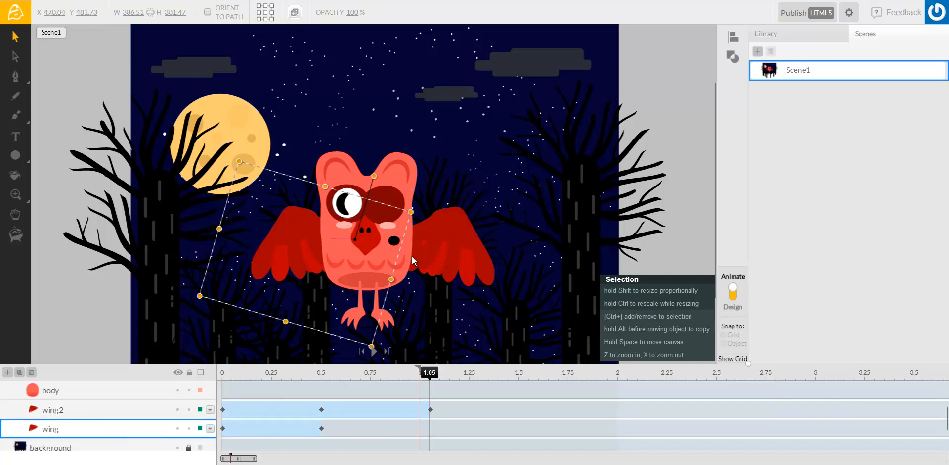
- At 1.05 seconds, move the wing layer away from the body to about X 440.76, Y 481.73
left_click_drag(297, 247, 285, 247)
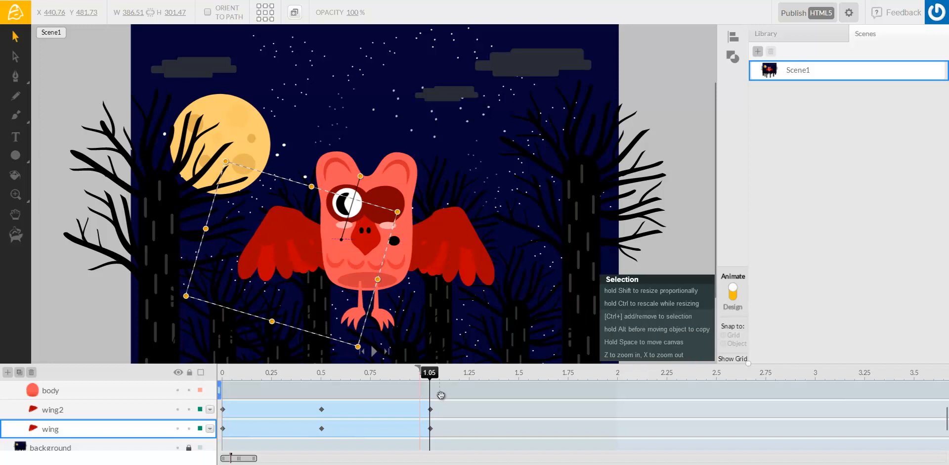
left_click_drag(240, 375, 450, 392)
left_click_drag(476, 261, 485, 260)
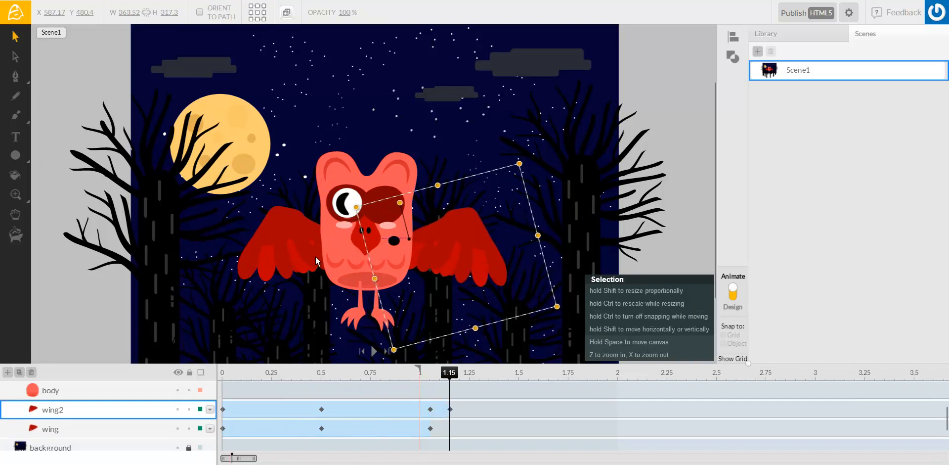
left_click_drag(289, 257, 281, 258)
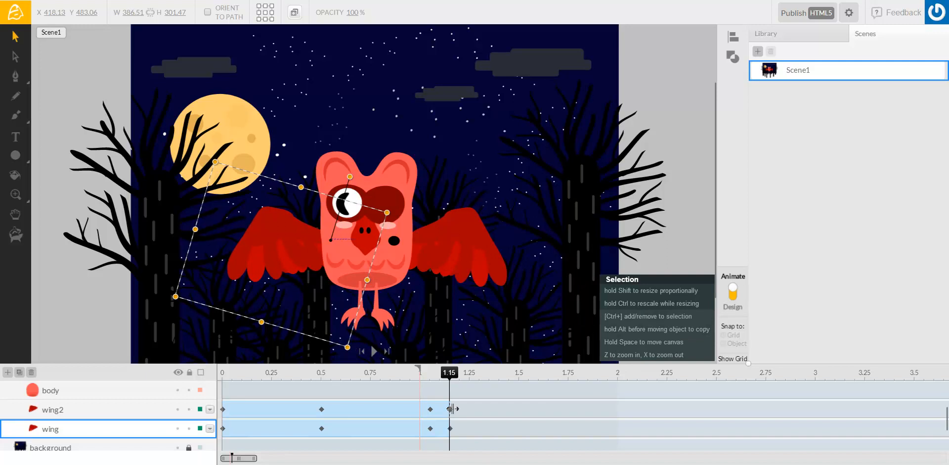
right_click(450, 409)
left_click(453, 418)
right_click(450, 428)
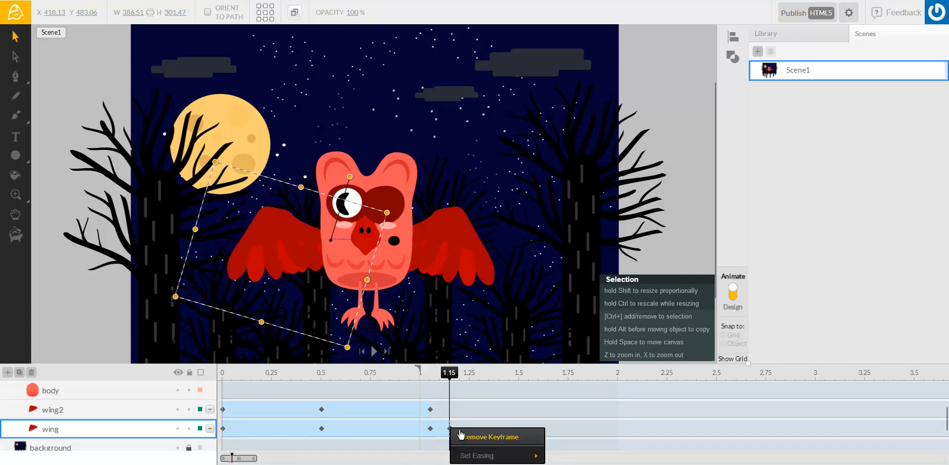
left_click(465, 436)
- At 1.05 seconds, move wing farther away from the body to about X 403 and shift wing2 outward to match
left_click(430, 373)
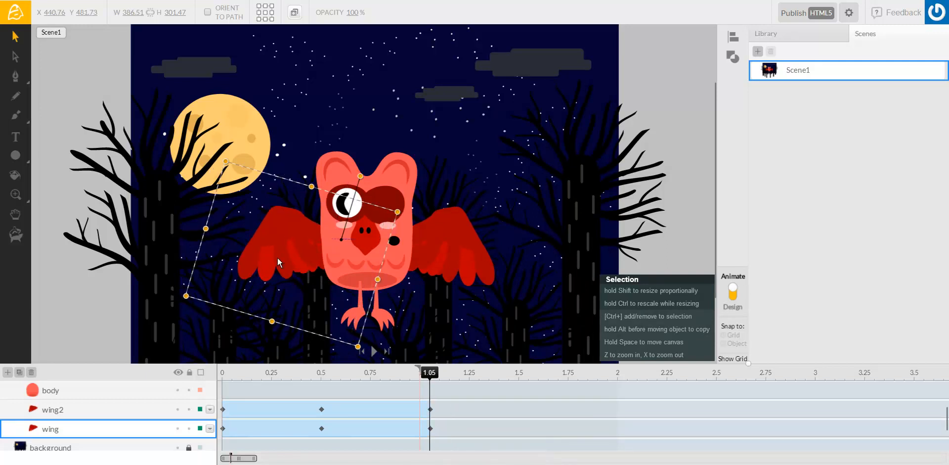
left_click_drag(294, 256, 278, 260)
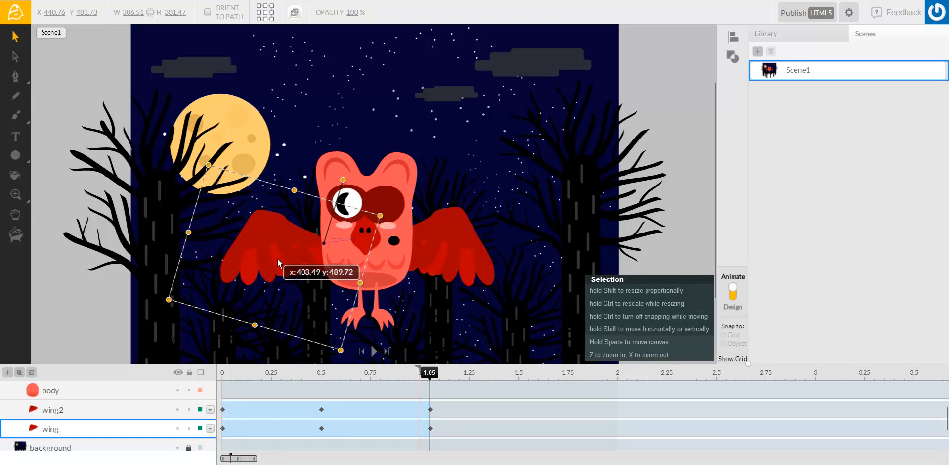
left_click_drag(278, 259, 278, 257)
left_click(430, 286)
left_click_drag(439, 268, 445, 271)
- At 0 seconds, reposition wing to about X 400.83, Y 487.05 and wing2 to about X 599.15, Y 483.06, and preview the flap
left_click(223, 371)
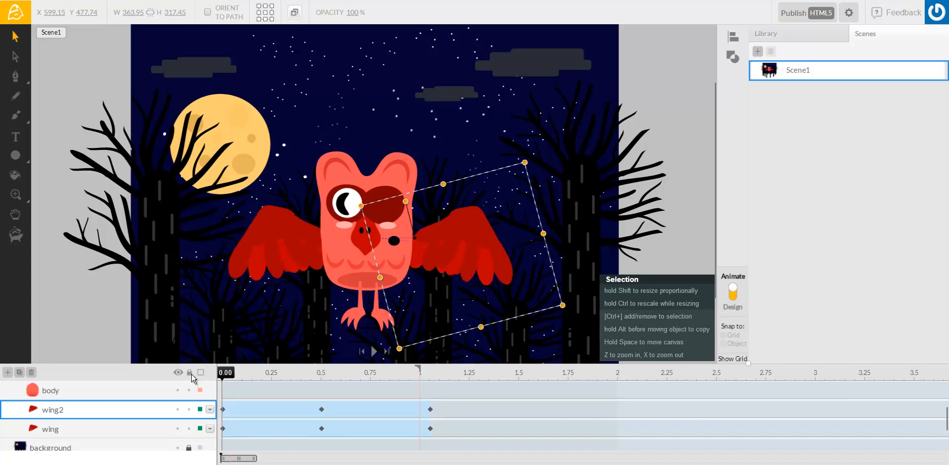
left_click(253, 260)
left_click_drag(453, 253, 449, 256)
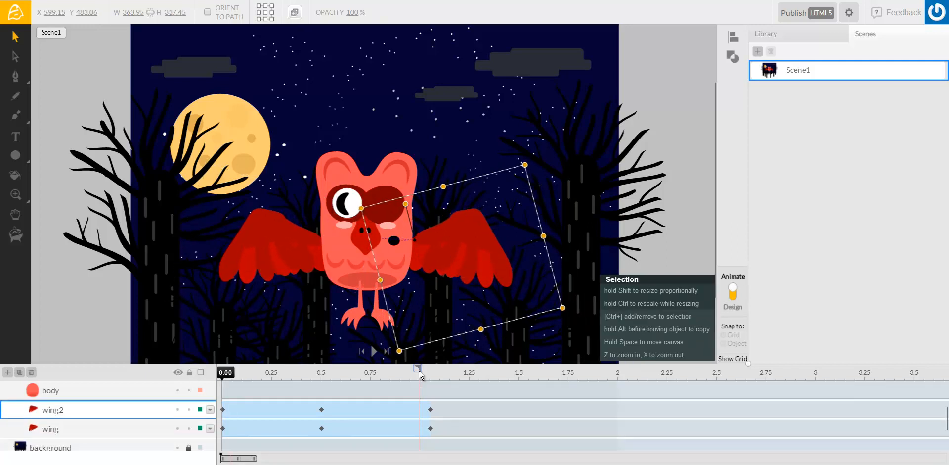
left_click_drag(436, 376, 223, 376)
left_click(381, 351)
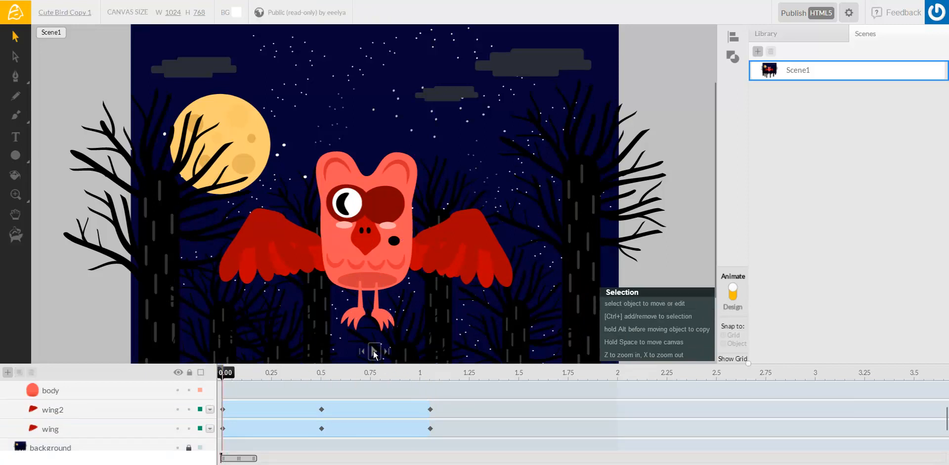
- Set the publishing format to GIF, publish the project, and open the published result
left_click(292, 255)
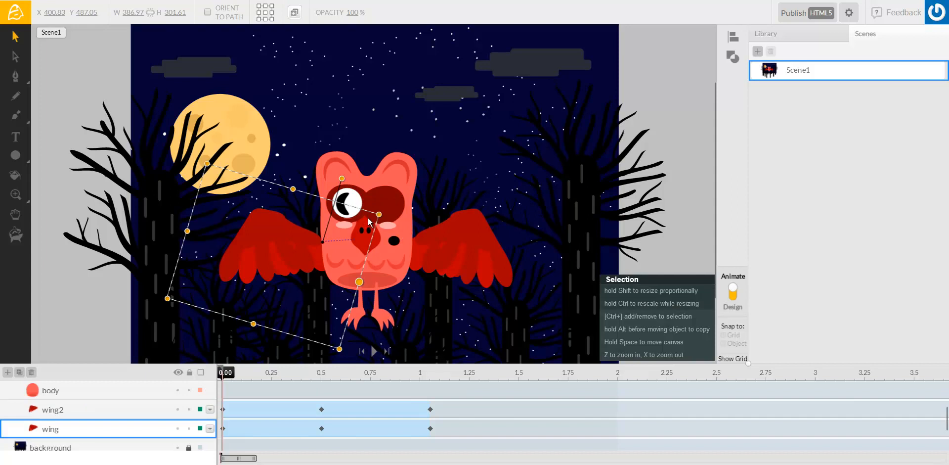
left_click(351, 207)
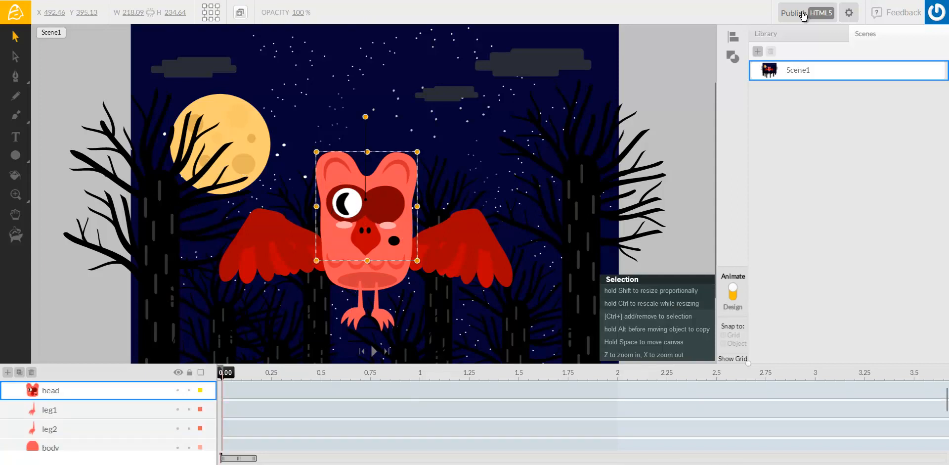
left_click(849, 13)
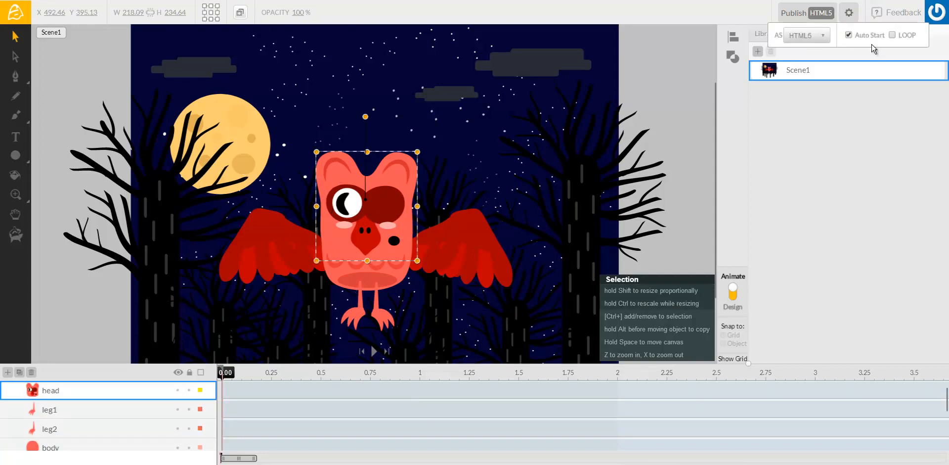
left_click(828, 42)
left_click(801, 54)
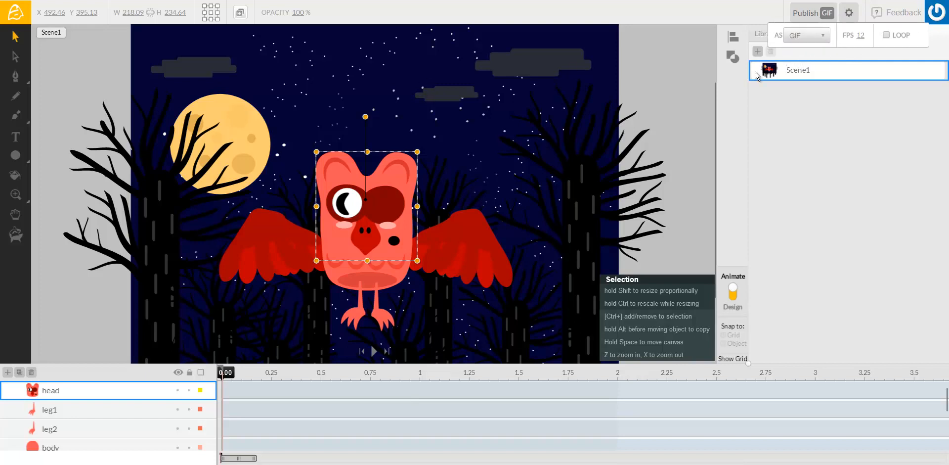
left_click(806, 13)
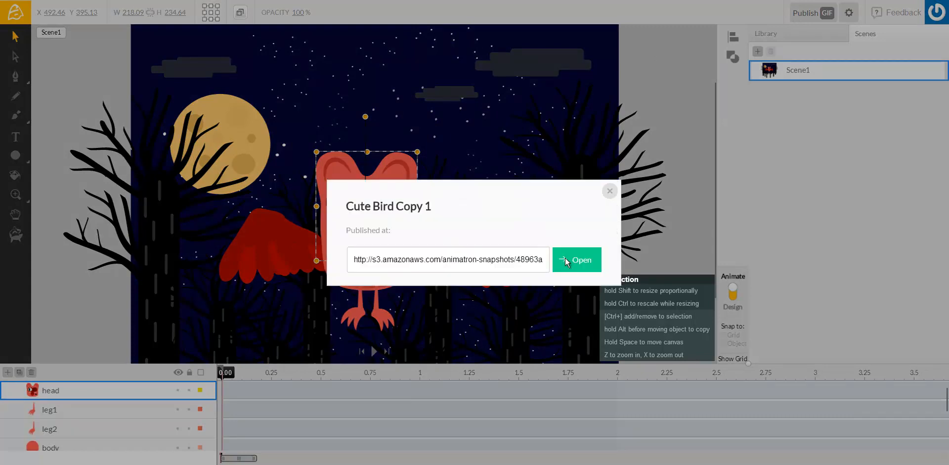
left_click(568, 259)
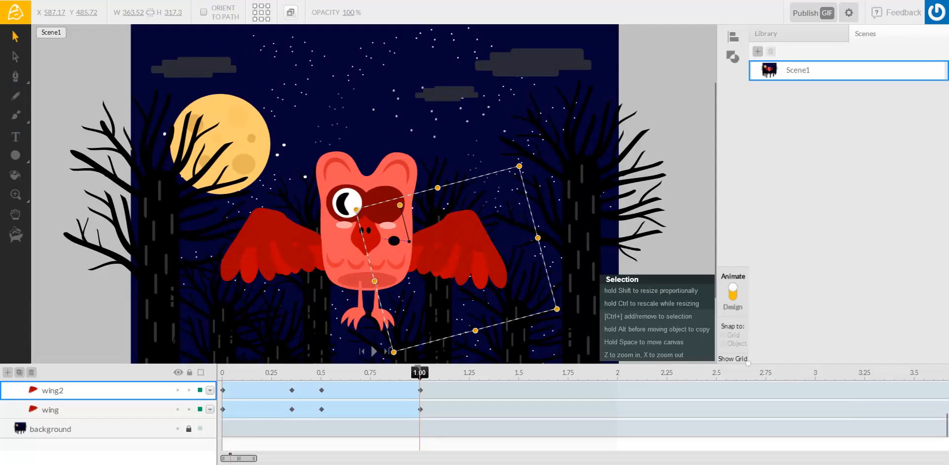
- Open the bird's head group and enter its r_eye group for editing
left_click(644, 120)
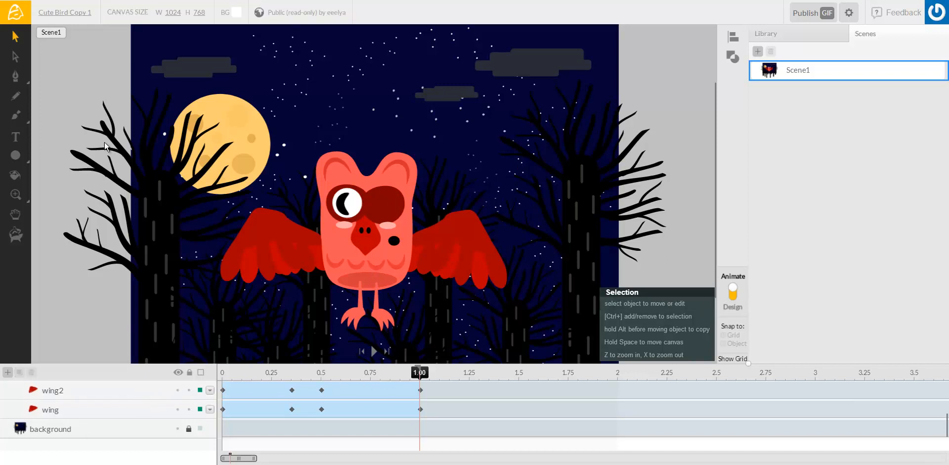
left_click(333, 204)
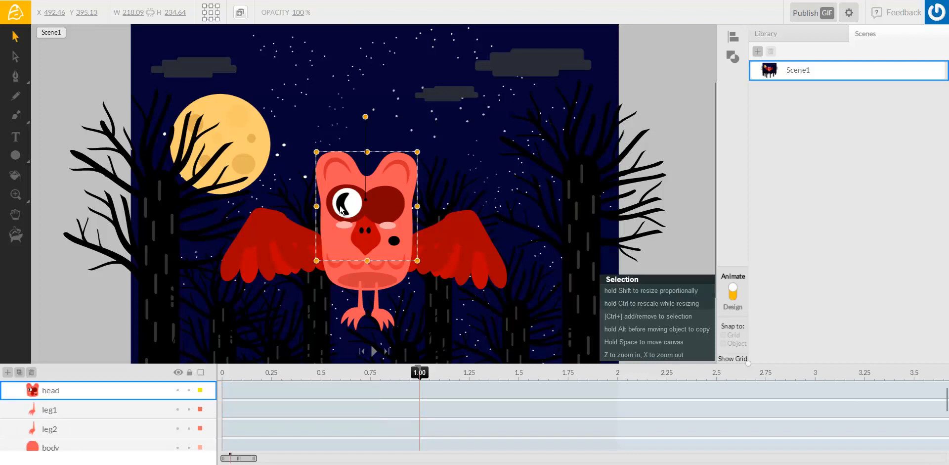
double_click(341, 209)
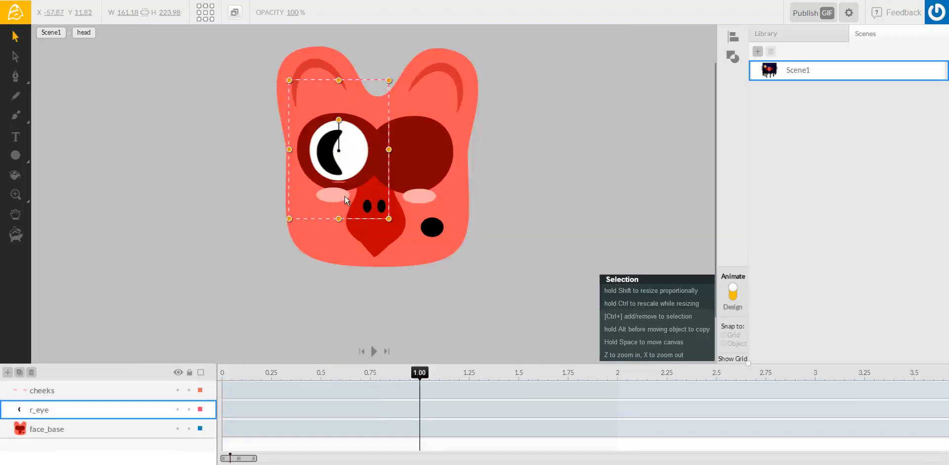
double_click(336, 168)
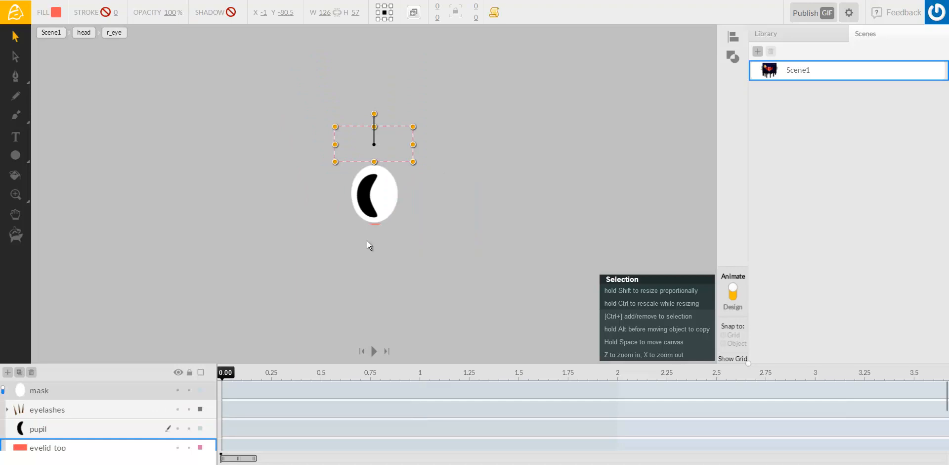
- Select the eyelid_top layer in r_eye and turn off the eye mask to expose both eyelids
left_click_drag(239, 378, 328, 394)
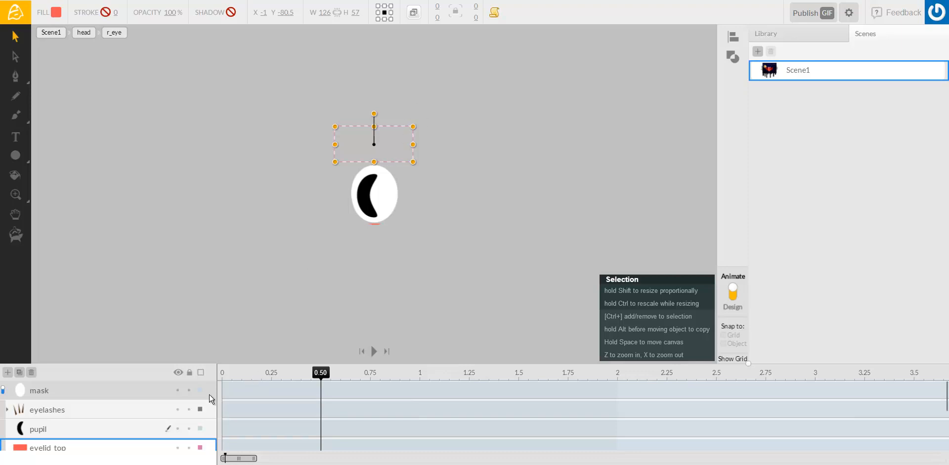
scroll(94, 430, "down", 2)
left_click(111, 423)
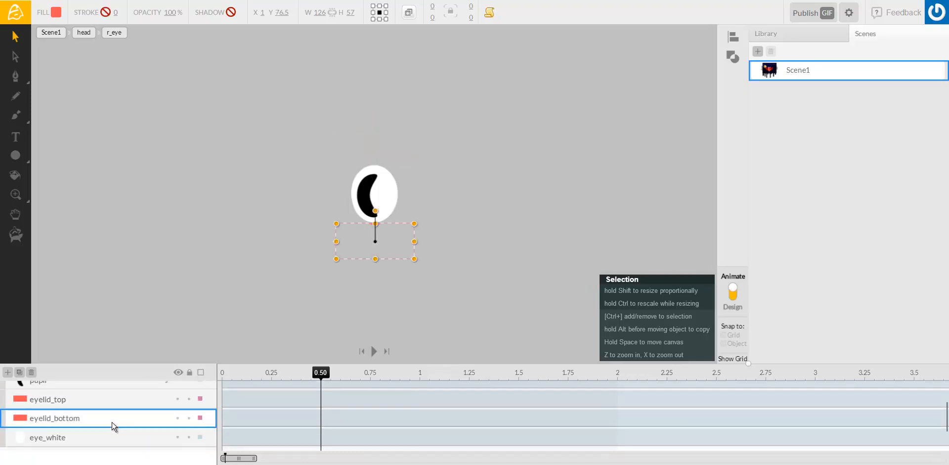
left_click(93, 406)
scroll(79, 418, "up", 2)
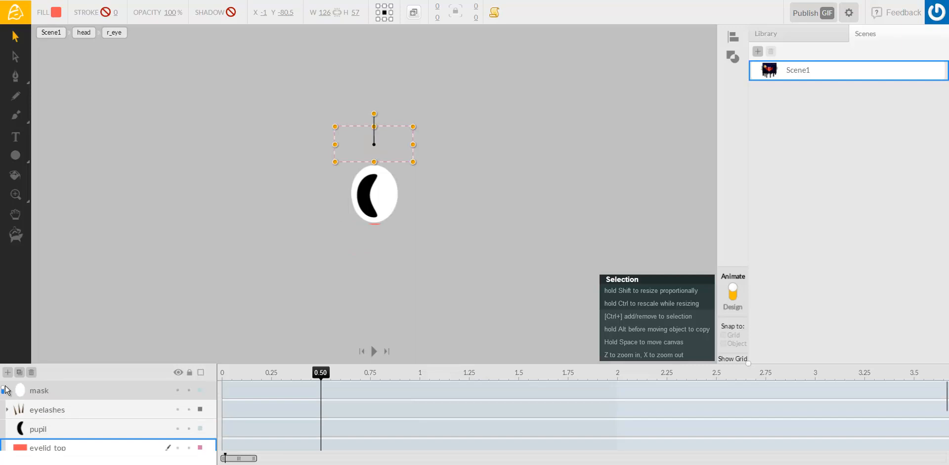
left_click(2, 392)
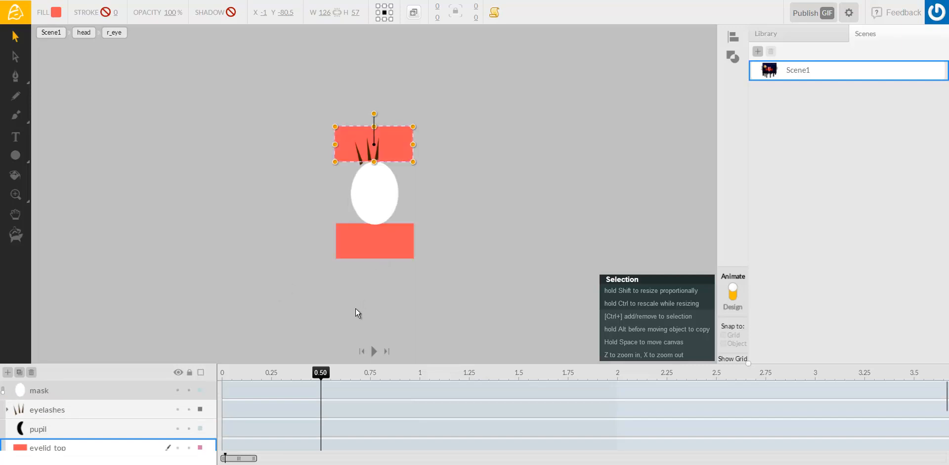
- At 1 second, key the open eyelids by nudging eyelid_bottom slightly down and eyelid_top up to about Y -81.5
left_click(420, 375)
left_click_drag(395, 241, 395, 245)
left_click_drag(387, 155, 387, 155)
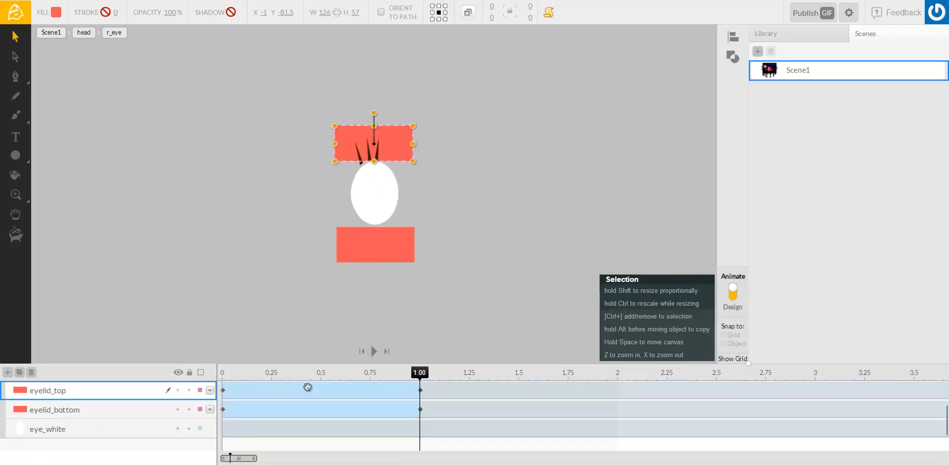
- At 0.5 seconds, close the eye by moving eyelid_bottom up to about Y 30.5 and eyelid_top down to meet it
left_click(324, 376)
left_click_drag(399, 226, 396, 199)
left_click_drag(395, 155, 403, 208)
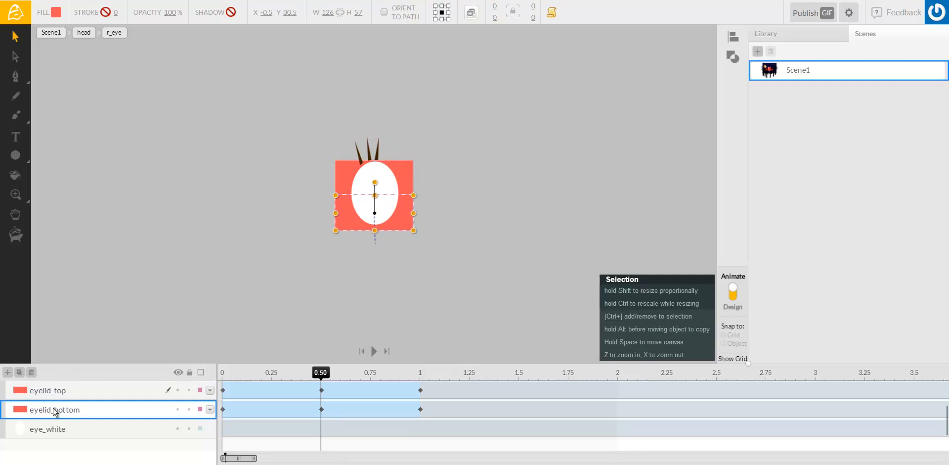
- Turn the eye mask back on and scrub the blink back to 0 seconds
scroll(53, 411, "up", 3)
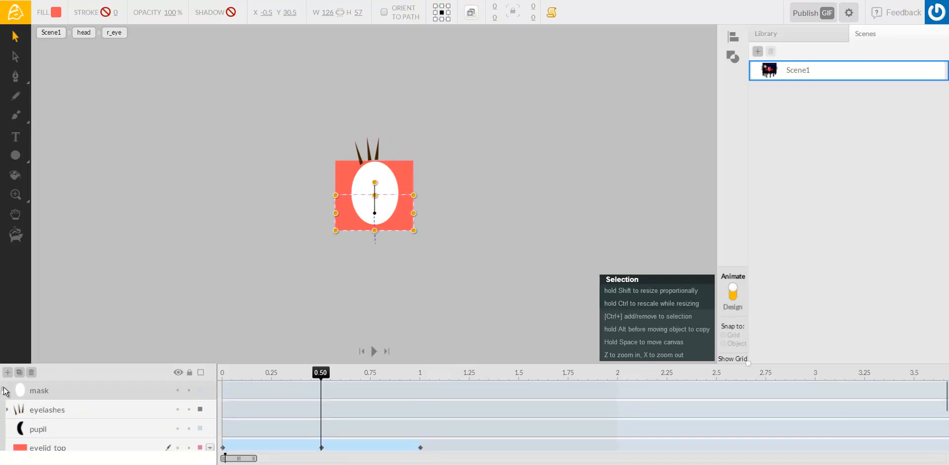
left_click(3, 390)
left_click_drag(319, 374, 208, 399)
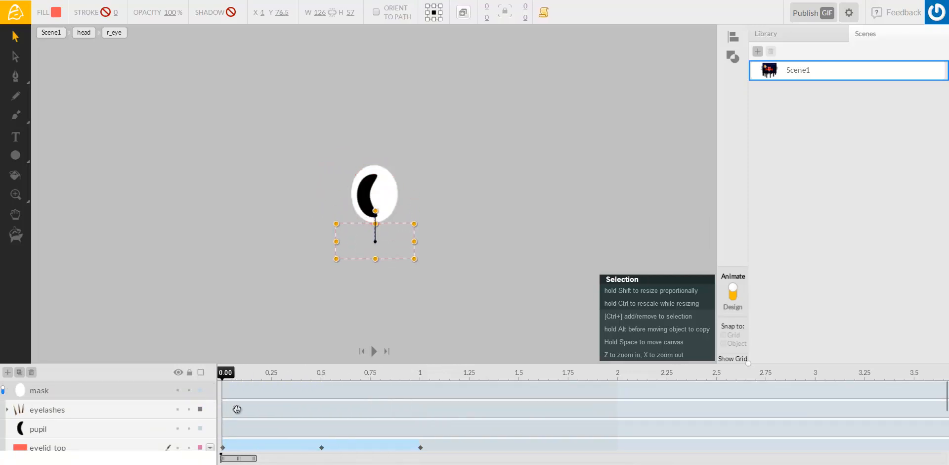
- Move the pupil layer below eyelid_bottom, directly above eye_white, and scrub through the blink to check it
left_click(69, 429)
scroll(55, 426, "down", 1)
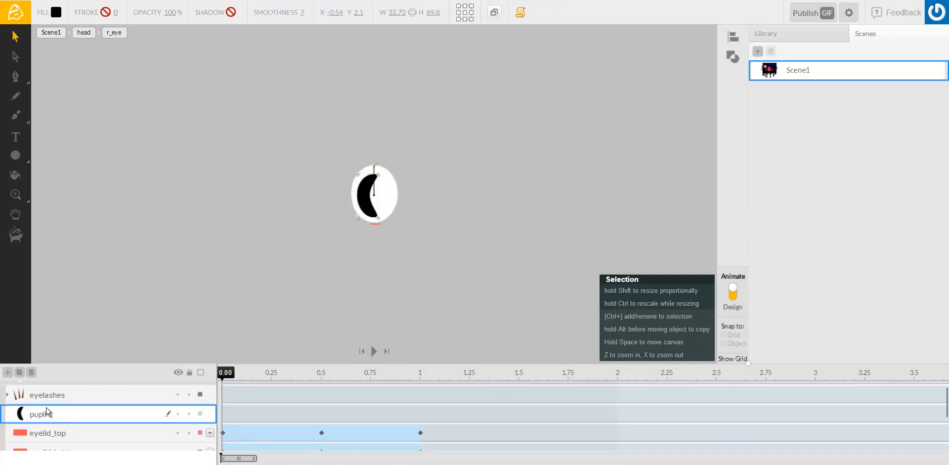
scroll(51, 445, "down", 3)
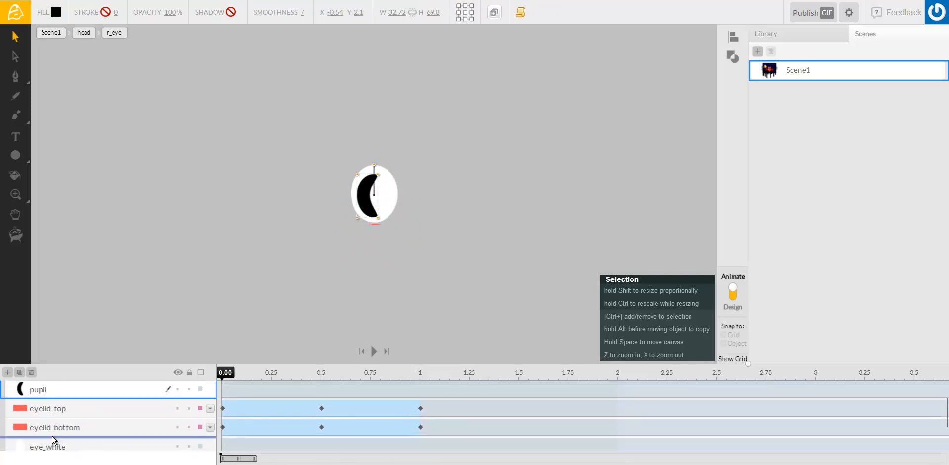
left_click_drag(60, 397, 57, 422)
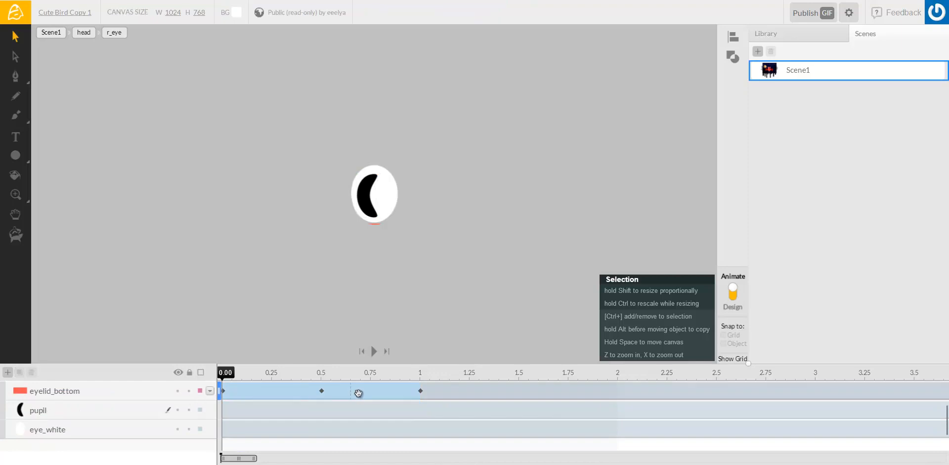
left_click_drag(277, 376, 410, 376)
- Duplicate r_eye into the empty eye socket at X 63.13, Y 17.82 at 0 seconds, and return to Scene1
left_click(87, 33)
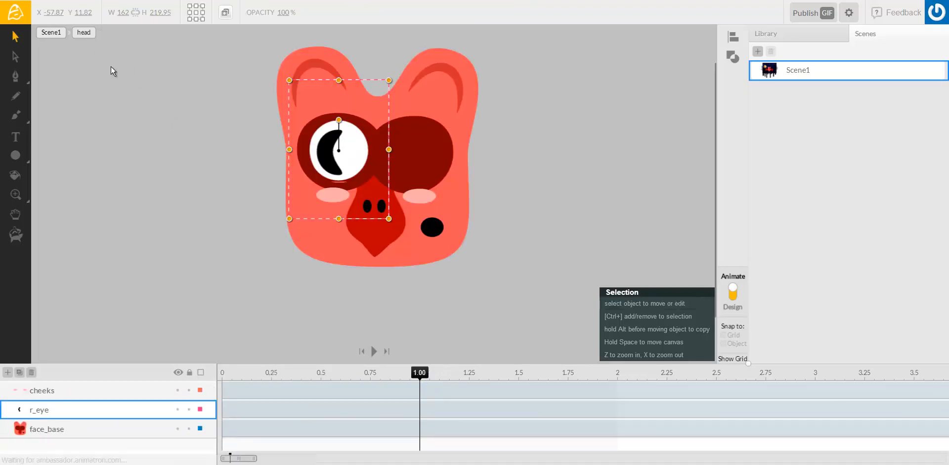
left_click_drag(317, 375, 212, 382)
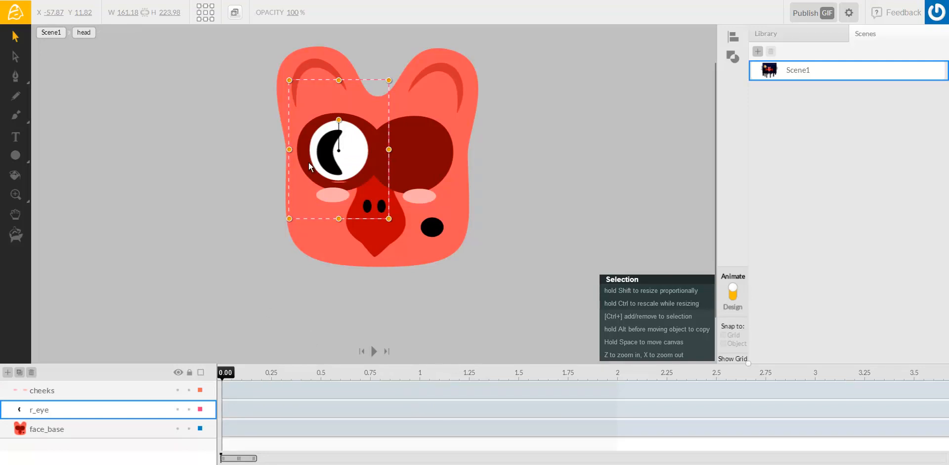
left_click_drag(332, 165, 403, 170, "alt")
left_click_drag(364, 209, 364, 209)
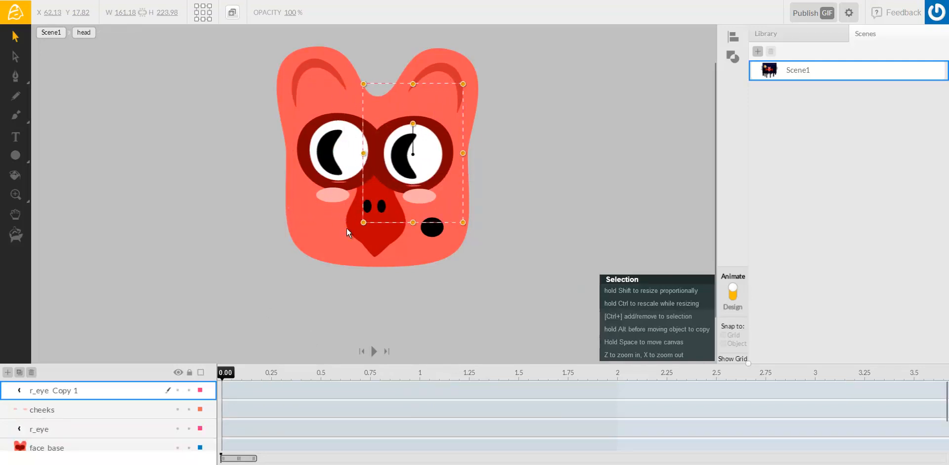
key("Right")
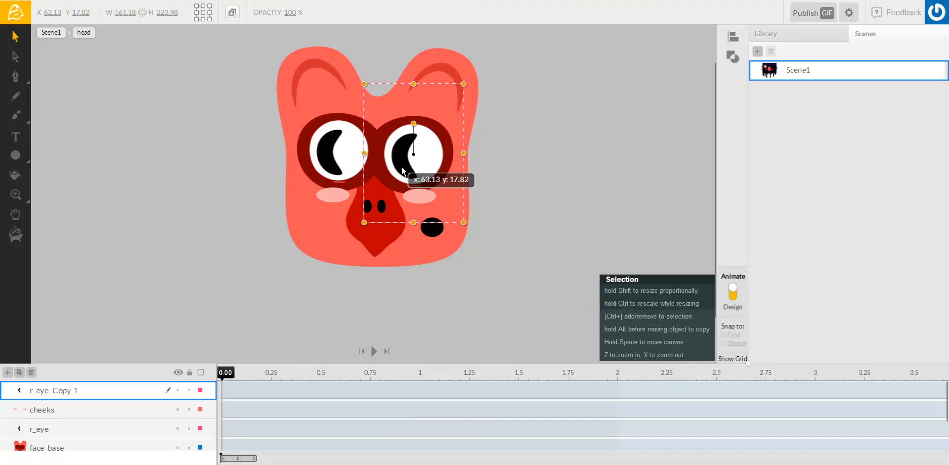
left_click(50, 32)
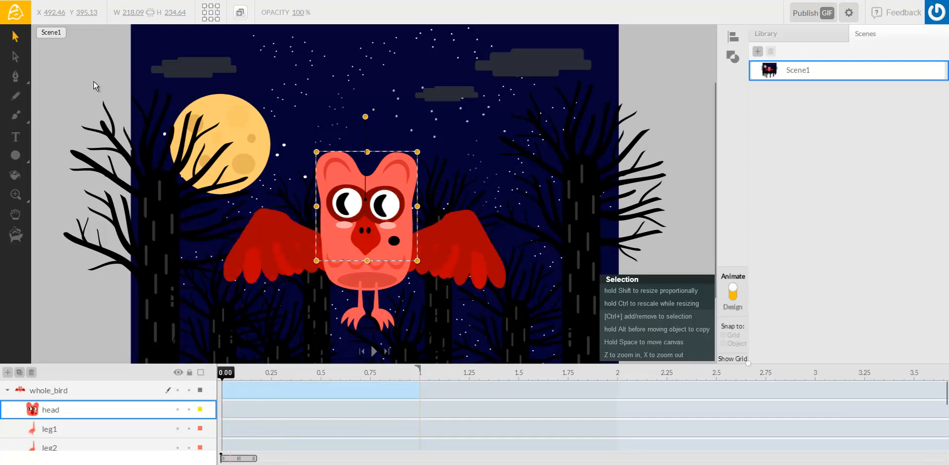
- Collapse and select the whole_bird group, move it slightly down at 0.5 seconds, and scrub through the motion to check it
left_click(7, 390)
left_click(49, 394)
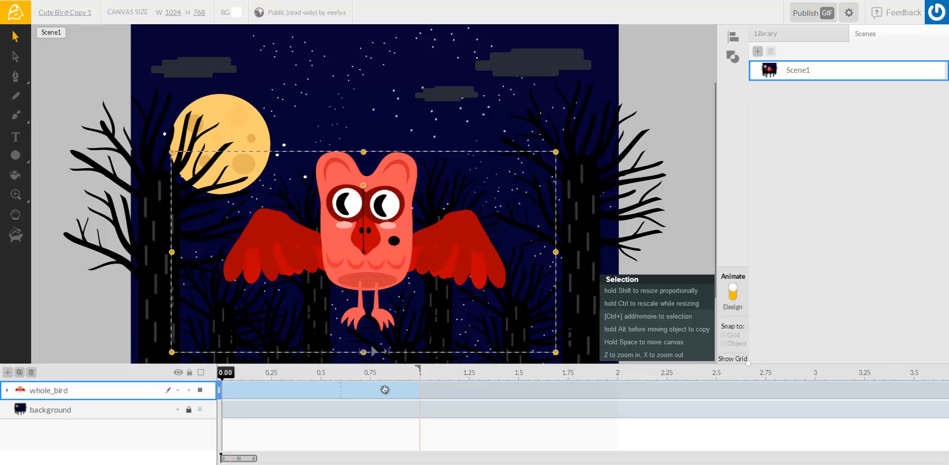
left_click_drag(379, 279, 380, 360)
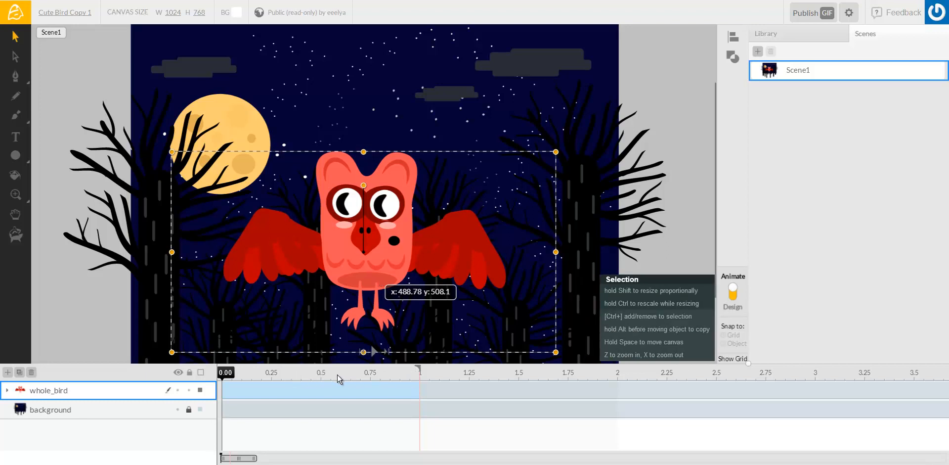
left_click(374, 352)
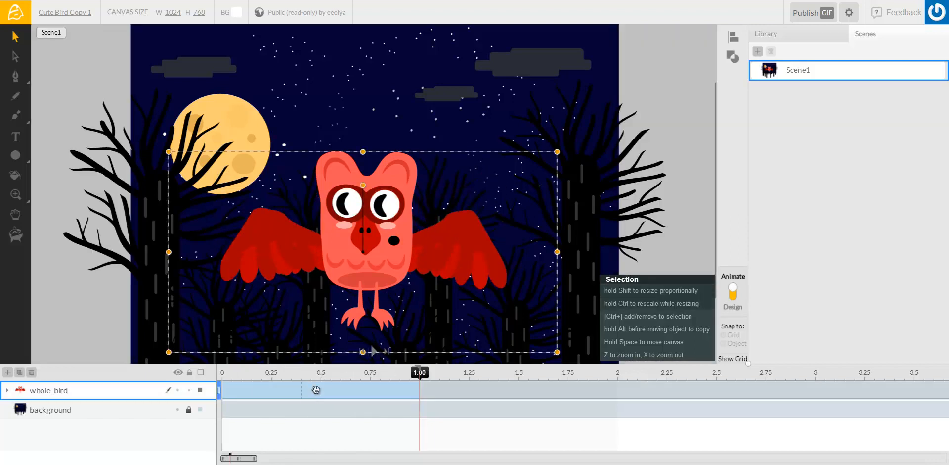
left_click(321, 374)
left_click_drag(367, 272, 364, 286)
left_click_drag(295, 374, 425, 387)
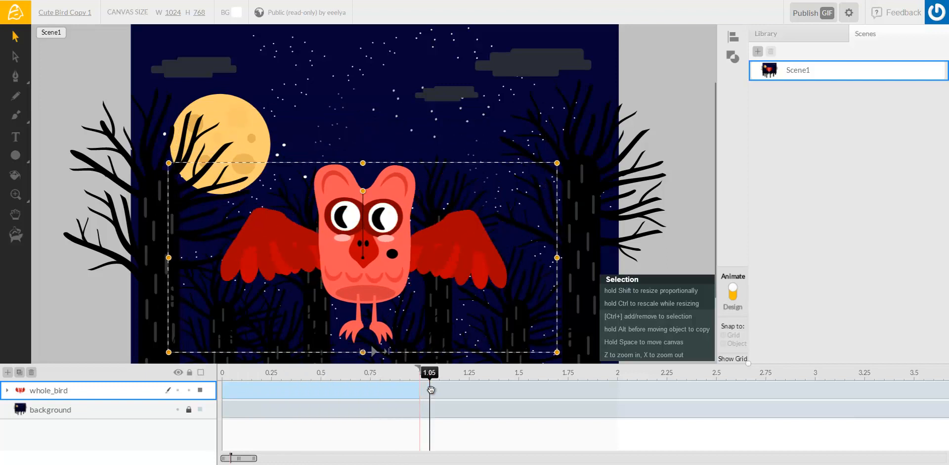
- Raise whole_bird slightly near the 1-second mark, and reposition it at 0.5 seconds to about X 480, Y 451
left_click(387, 305)
left_click_drag(384, 297, 390, 286)
left_click(307, 388)
left_click(85, 390)
left_click_drag(340, 373, 321, 402)
left_click_drag(376, 279, 373, 278)
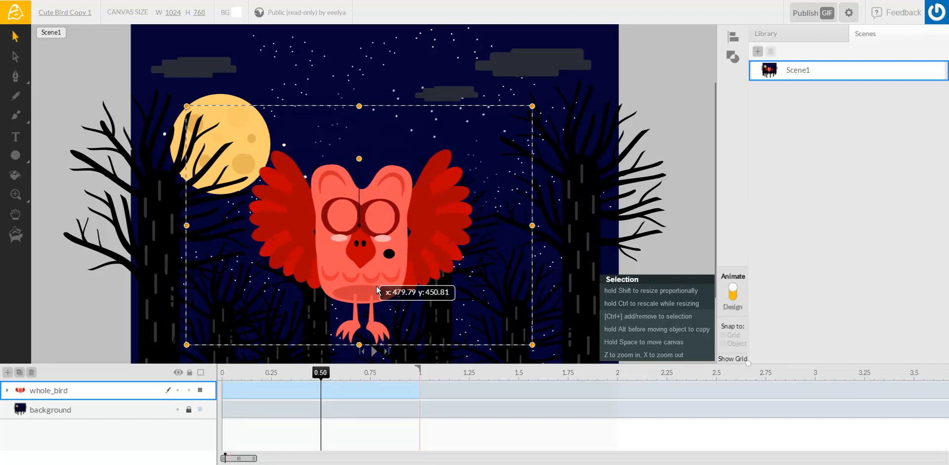
- Fine-tune whole_bird's position at 1 second and again at 0.5 seconds, scrubbing between them to compare
left_click_drag(330, 376, 418, 376)
left_click_drag(376, 288, 372, 292)
left_click_drag(318, 380, 325, 406)
left_click_drag(358, 271, 357, 270)
left_click_drag(379, 375, 422, 370)
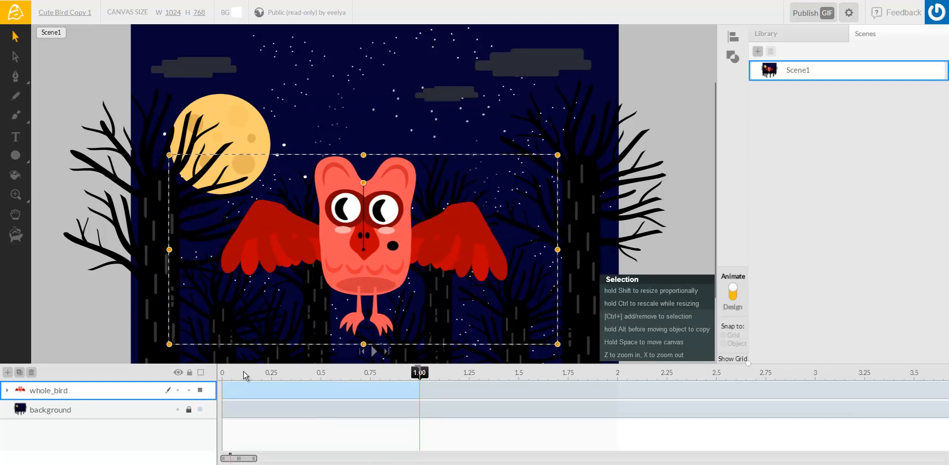
- Nudge whole_bird slightly up at 0 seconds, adjust its position at 1 second, and deselect it back at 0 seconds
left_click(213, 374)
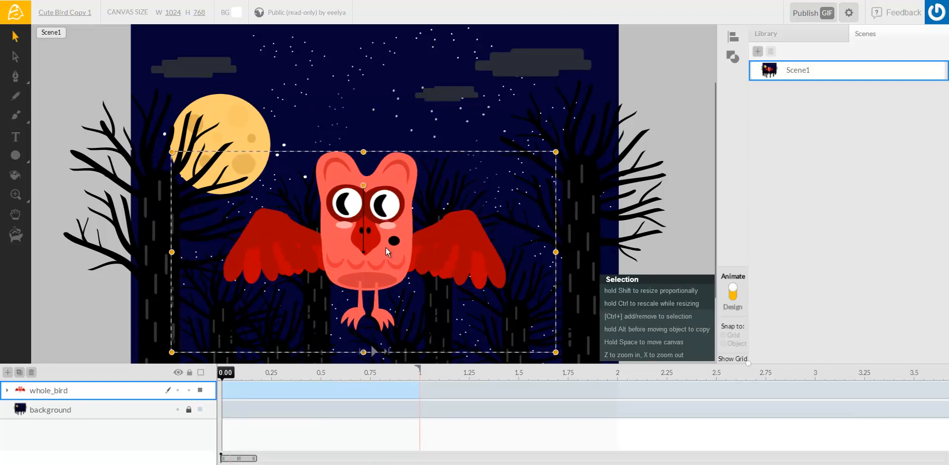
left_click_drag(385, 246, 385, 246)
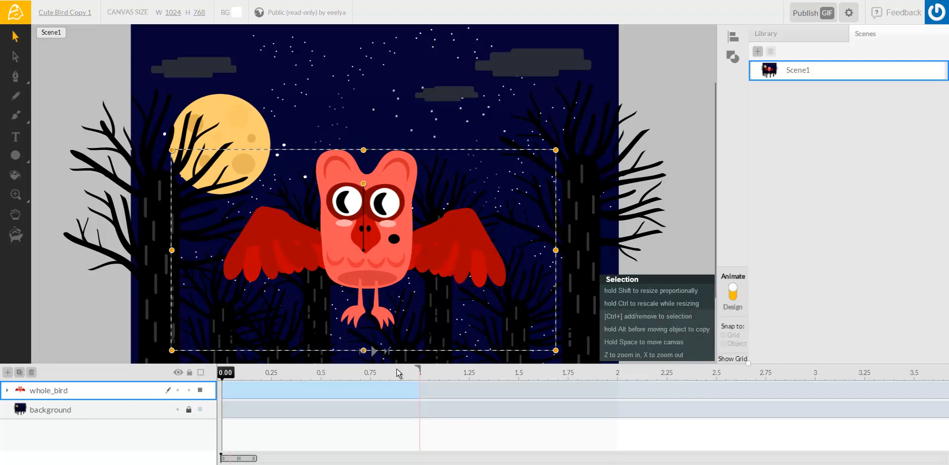
left_click(417, 370)
left_click_drag(397, 274, 396, 274)
left_click_drag(419, 372, 189, 369)
left_click(626, 74)
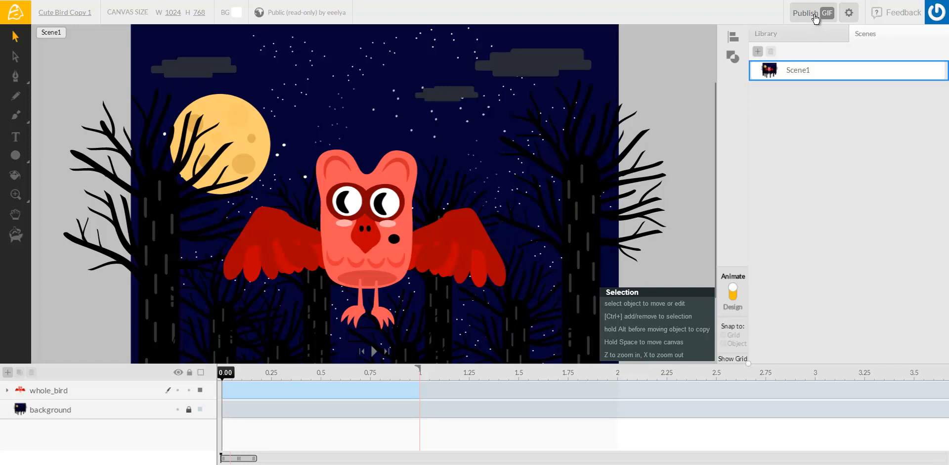
- Set the frame rate for the published GIF to 24 FPS
left_click(849, 13)
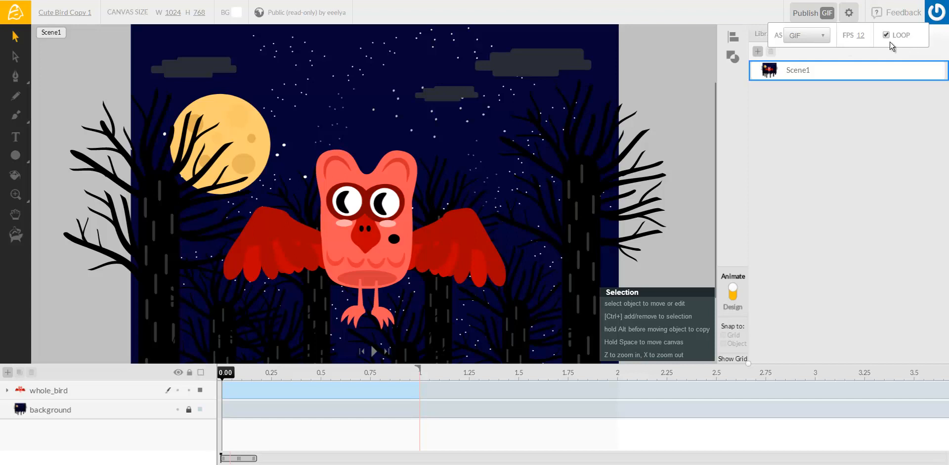
left_click(866, 40)
type("24")
- Expand whole_bird to examine the head layer's 1-second keyframe and end-behaviour options, and return to 0 seconds
left_click(7, 390)
right_click(421, 409)
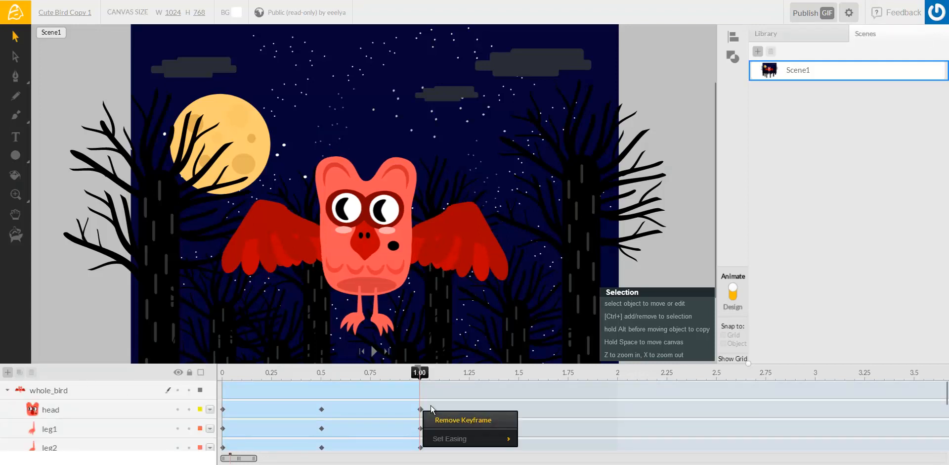
left_click(425, 413)
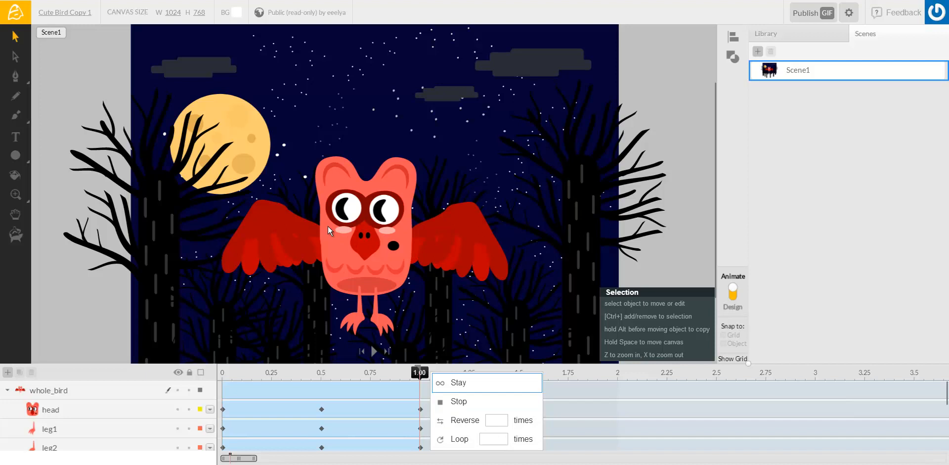
left_click(101, 321)
left_click_drag(275, 375, 207, 372)
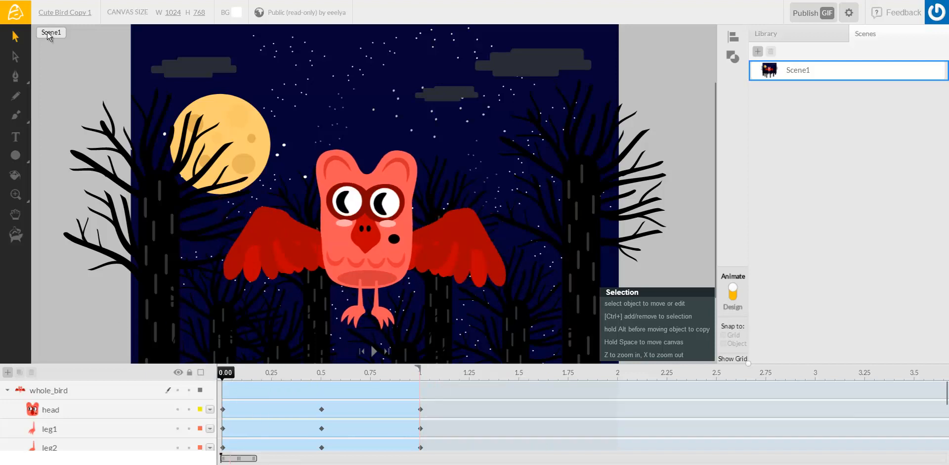
- Recheck the publish settings, publish the animation as a GIF, and open the published result
left_click(833, 22)
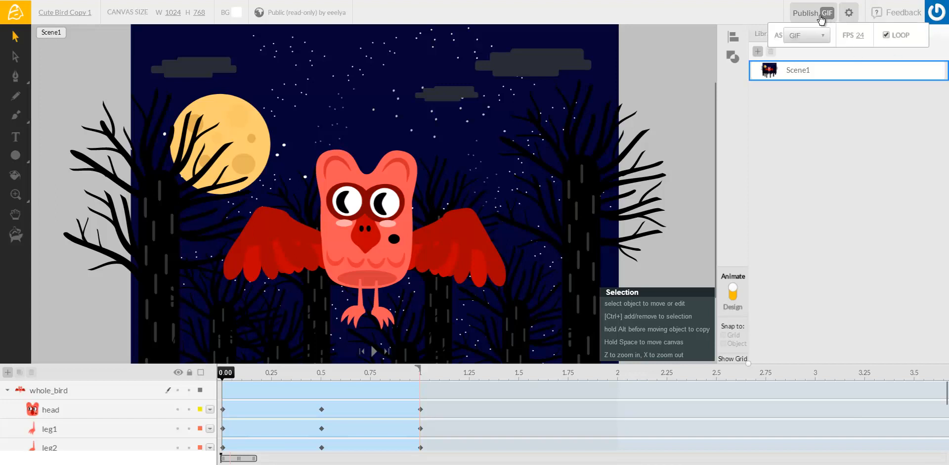
left_click(684, 141)
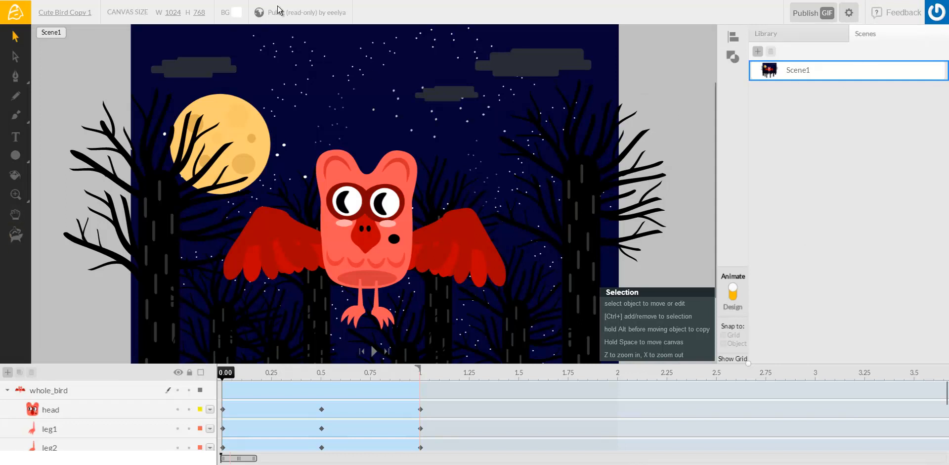
left_click(798, 21)
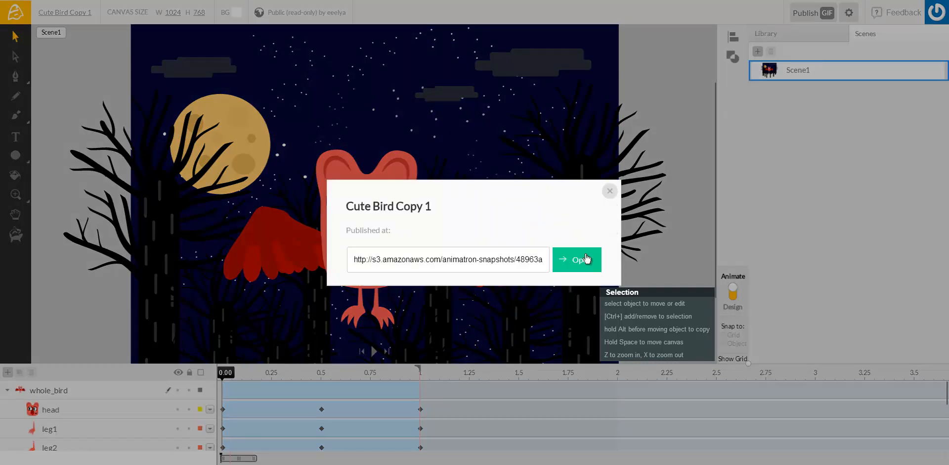
left_click(583, 260)
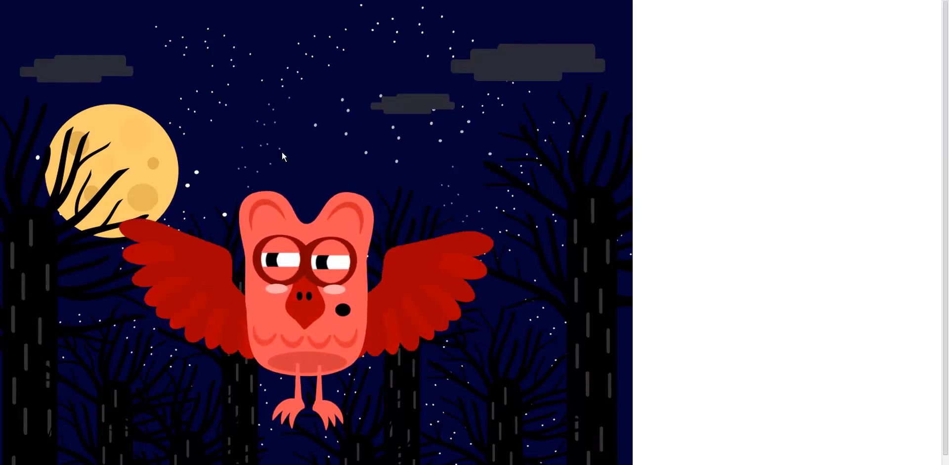
- Close the published GIF and its link dialog, and return the timeline to 0 seconds
key("ctrl+w")
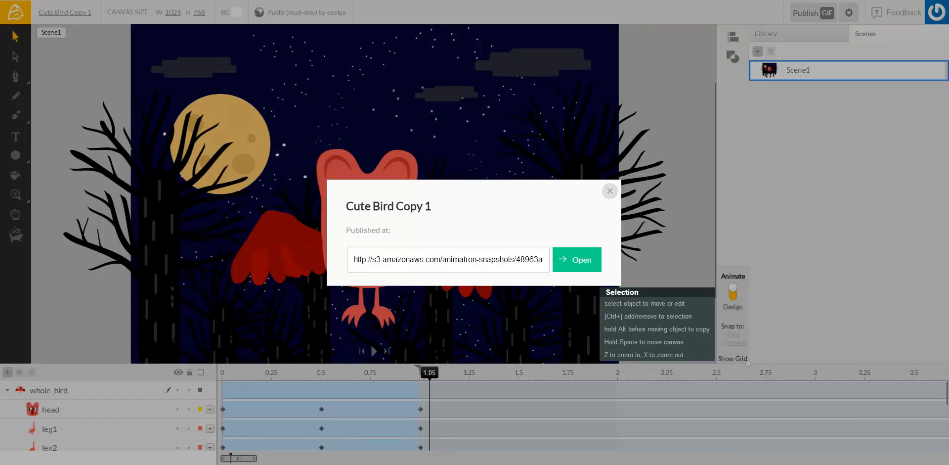
left_click(611, 192)
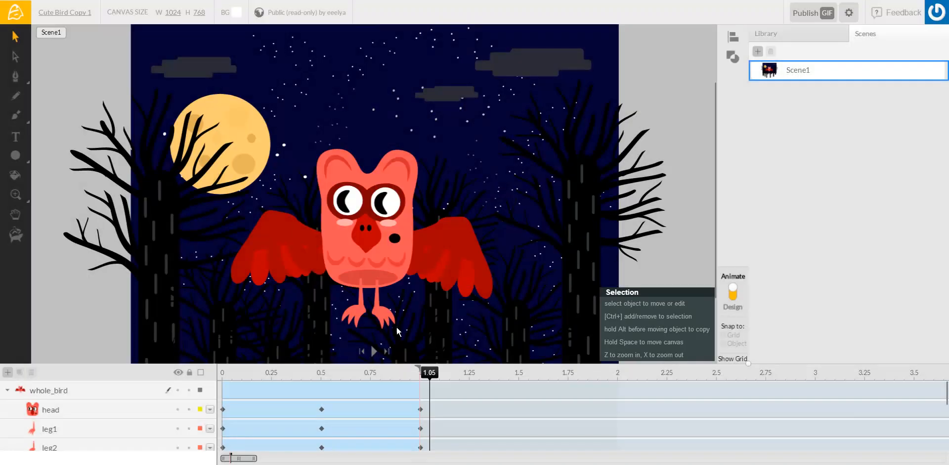
left_click_drag(386, 385, 222, 391)
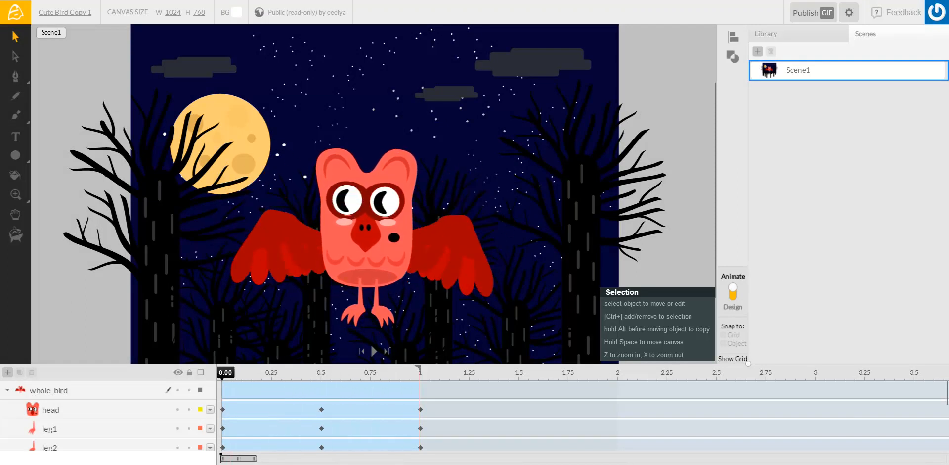